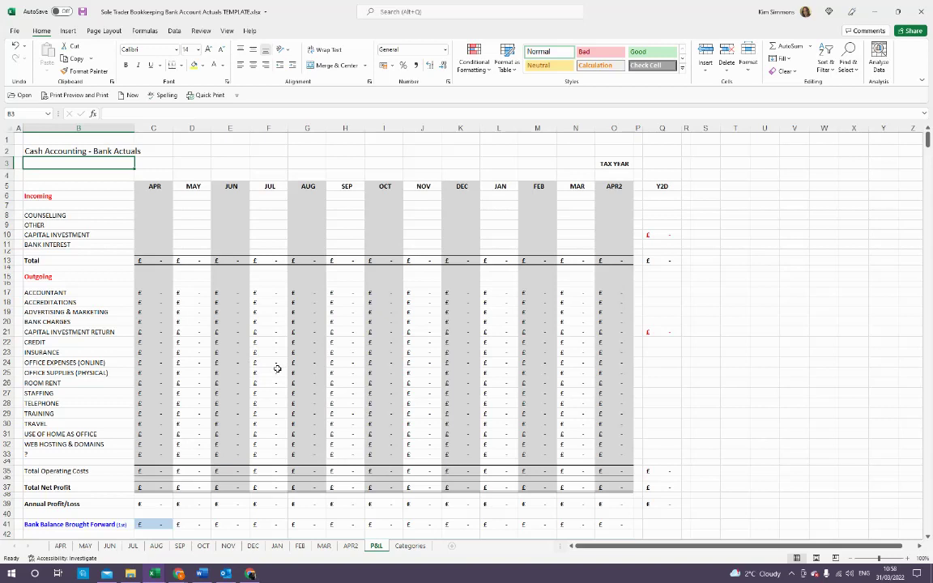
Step: Replace the TAX YEAR placeholder in P&L cell O3 with 2021/2022
key("ctrl+Right")
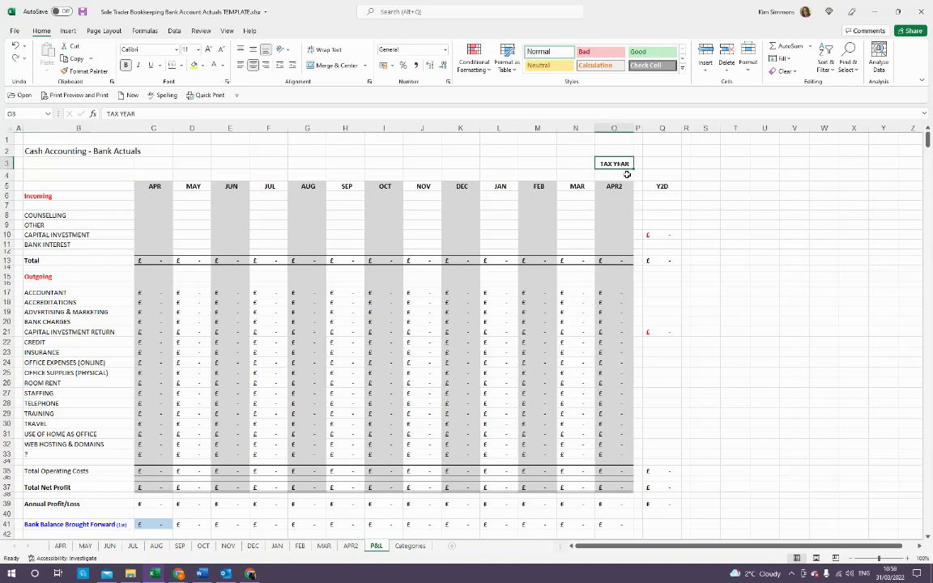
type("2021/2022")
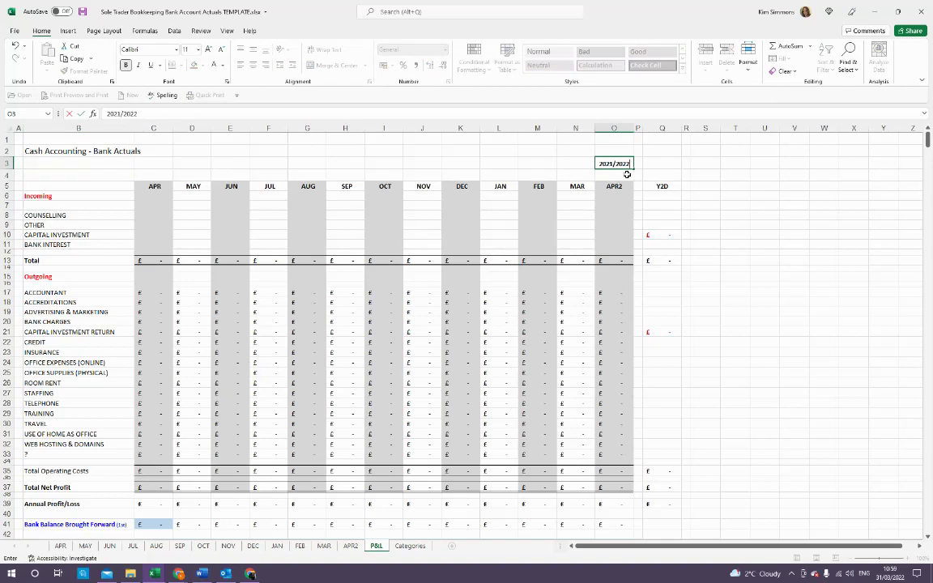
key("Return")
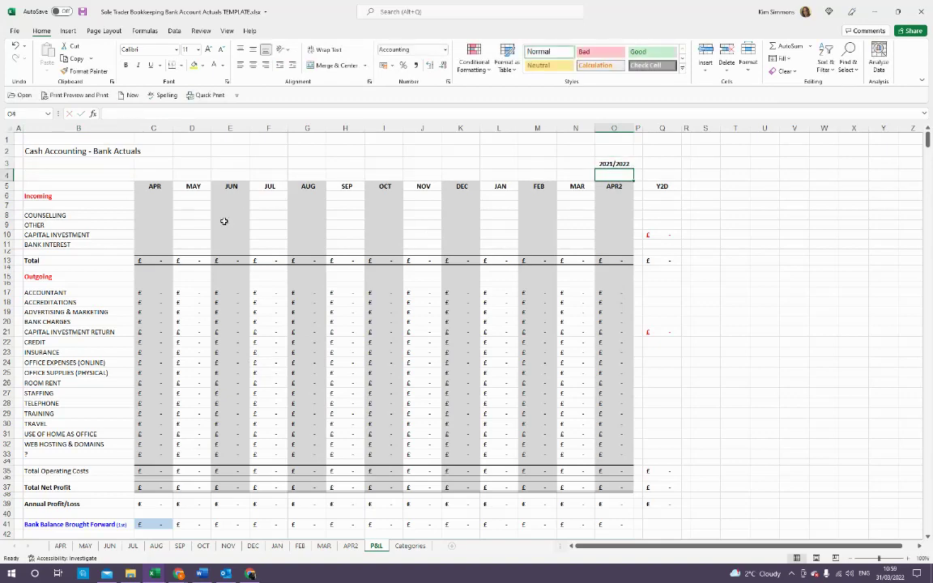
scroll(245, 444, "down", 1)
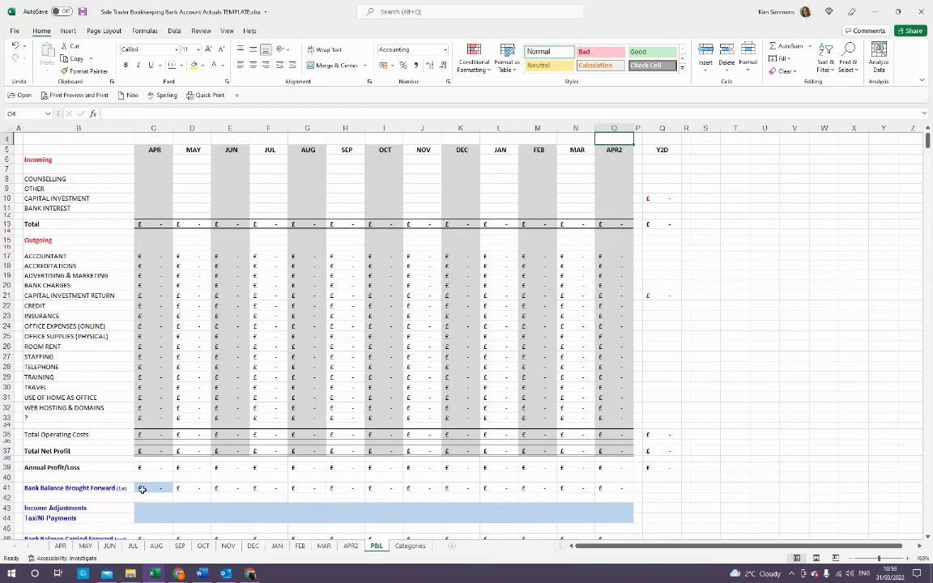
left_click(149, 489)
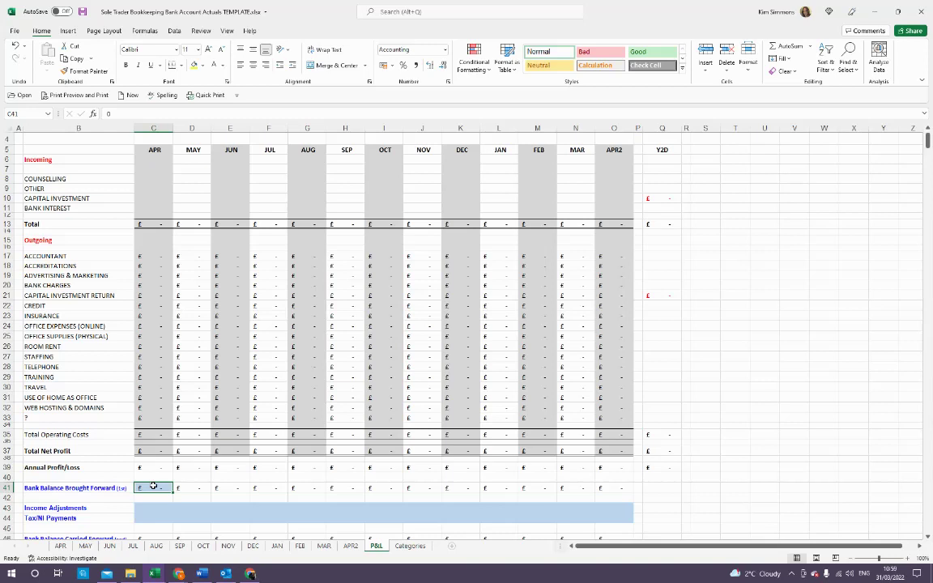
key("Return")
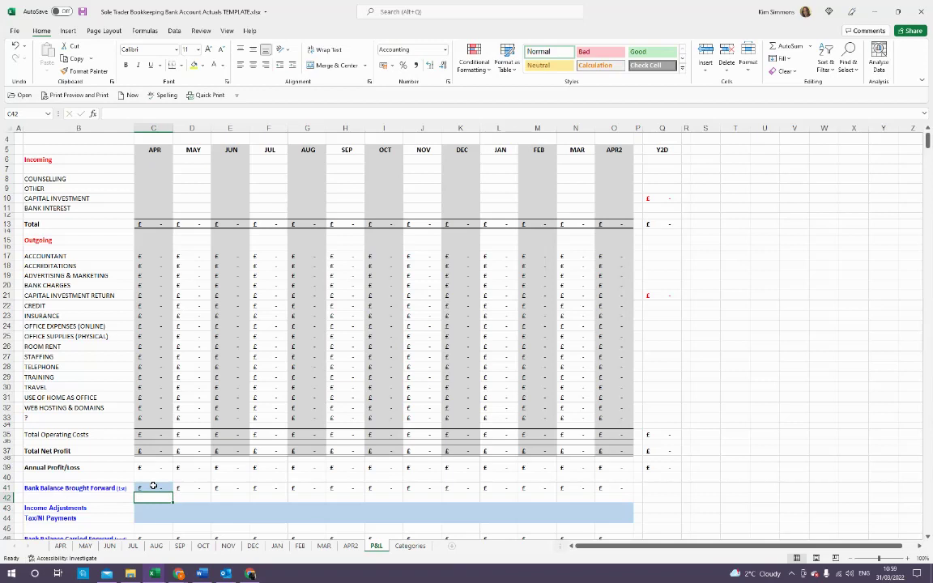
left_click(154, 486)
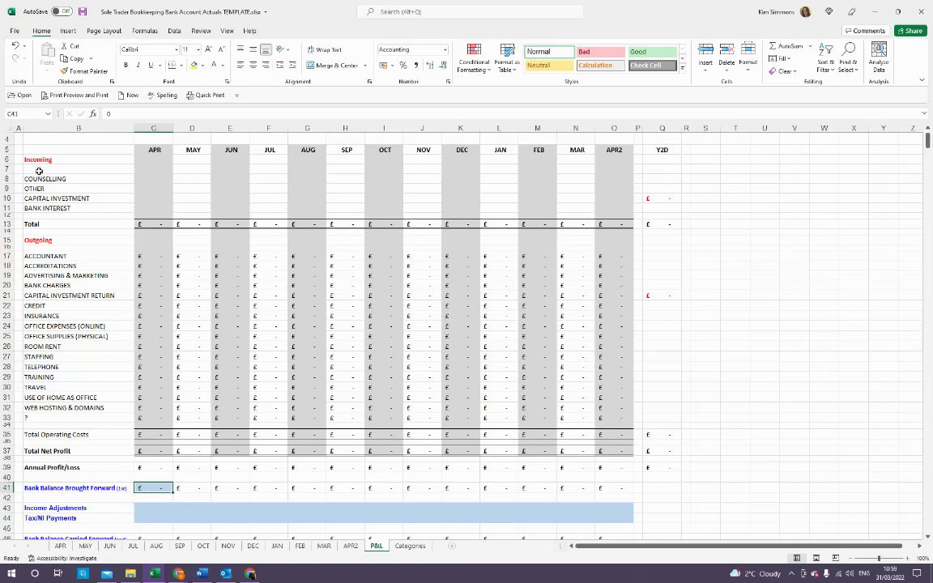
left_click_drag(38, 161, 620, 209)
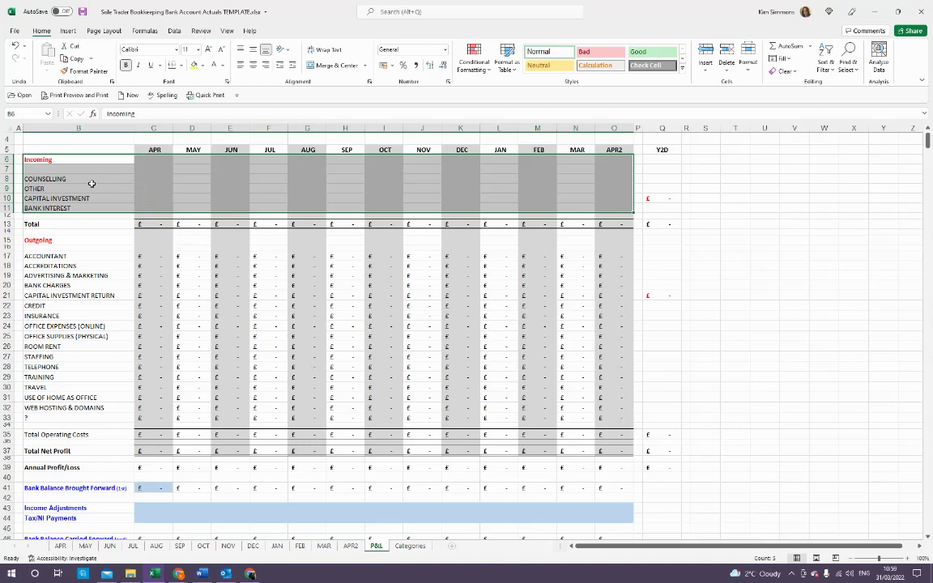
left_click(137, 179)
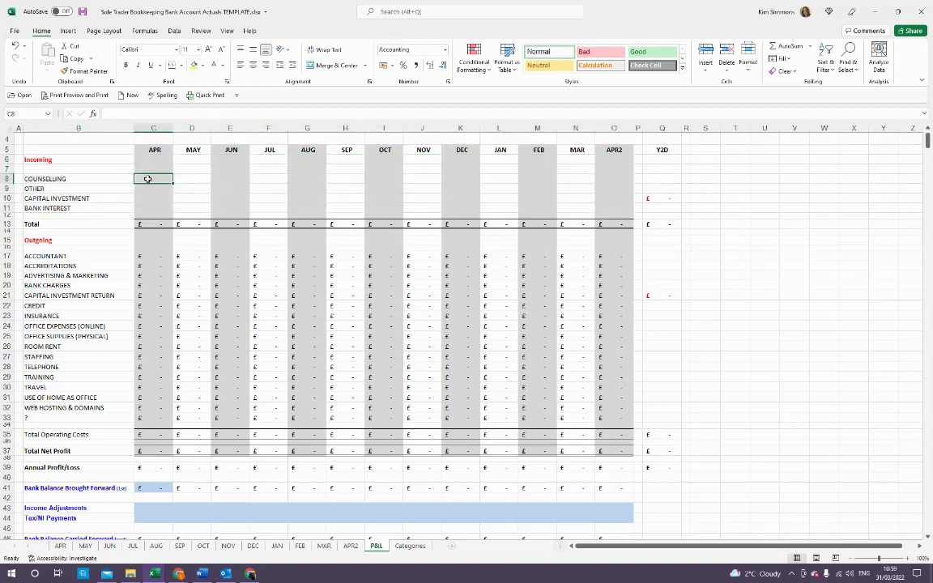
left_click(96, 189)
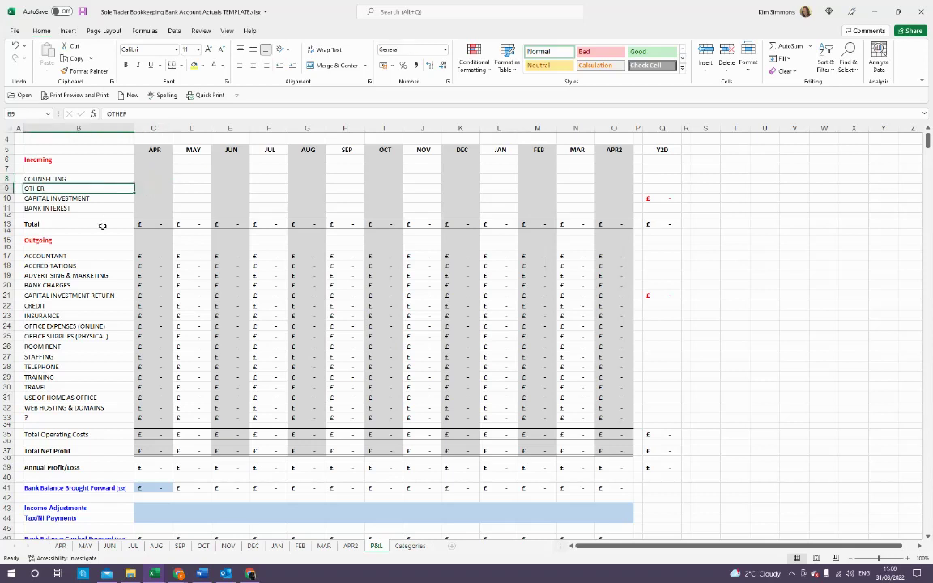
key("Down")
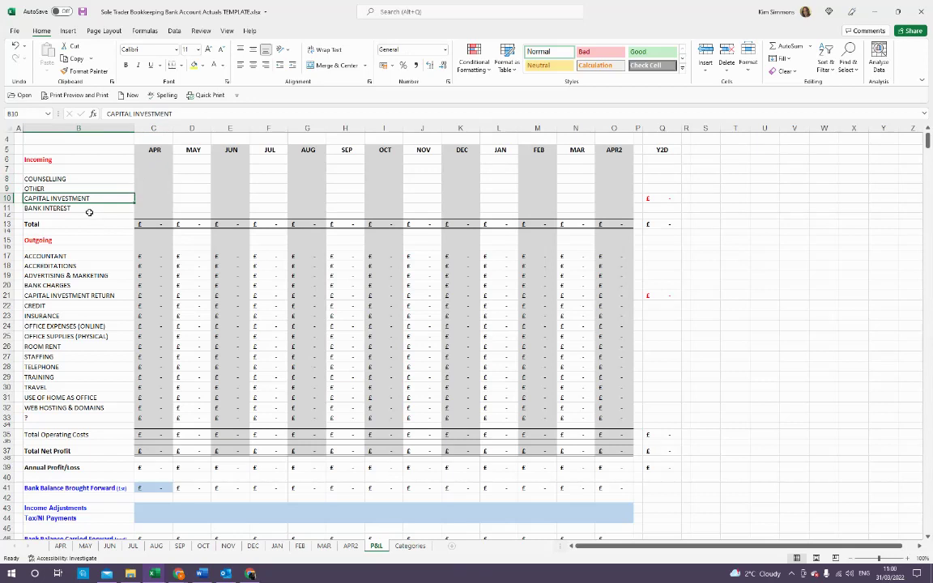
left_click(89, 209)
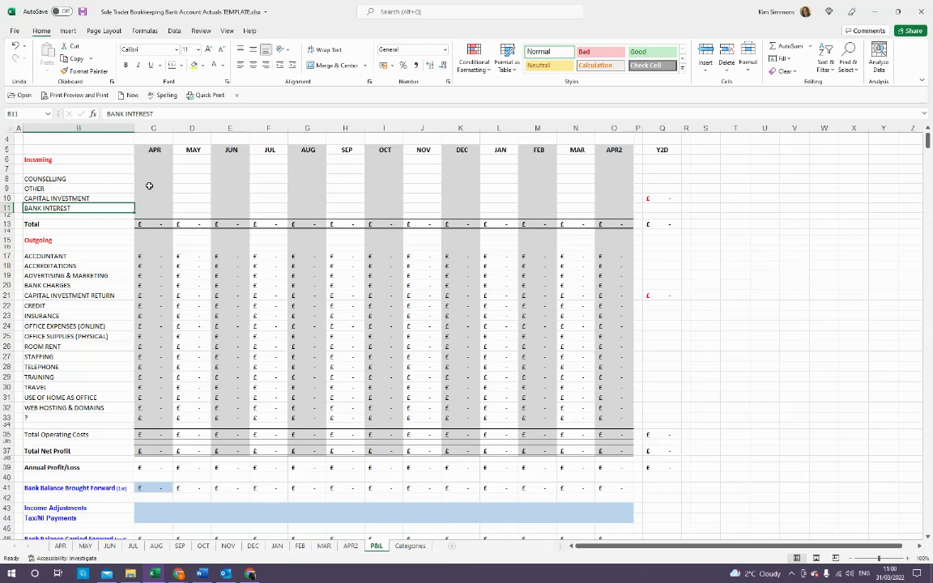
Step: Insert a trial 'med ins' row above OTHER, then delete it again
right_click(7, 188)
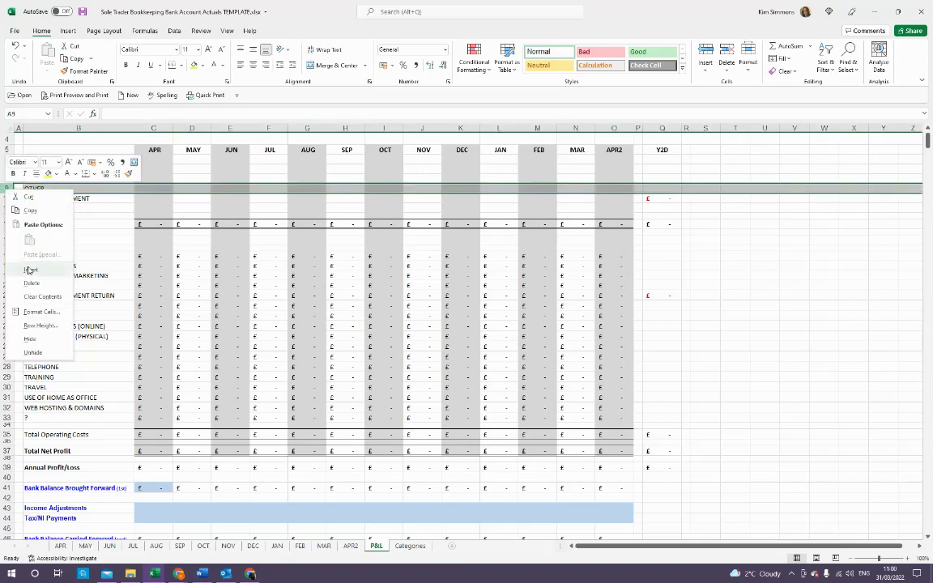
left_click(30, 270)
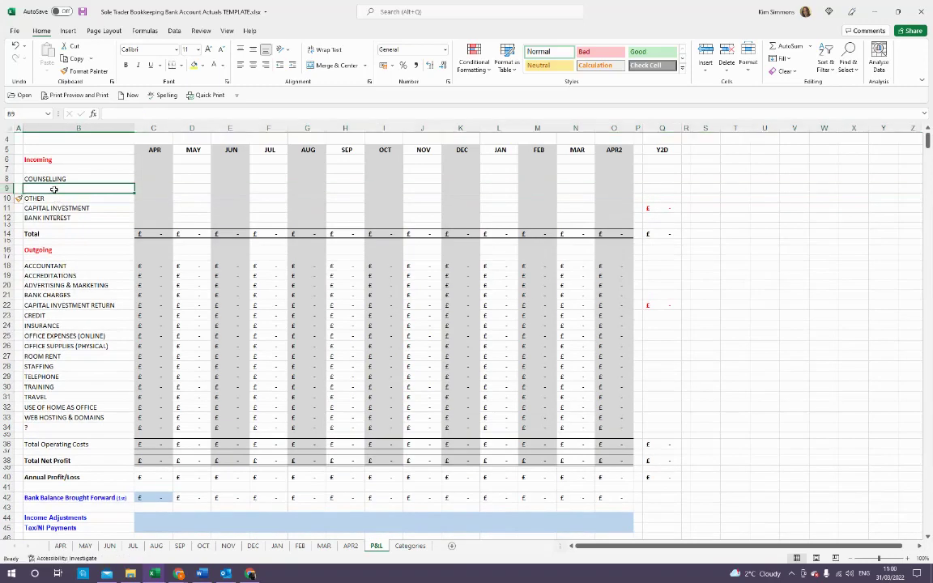
type("med ins")
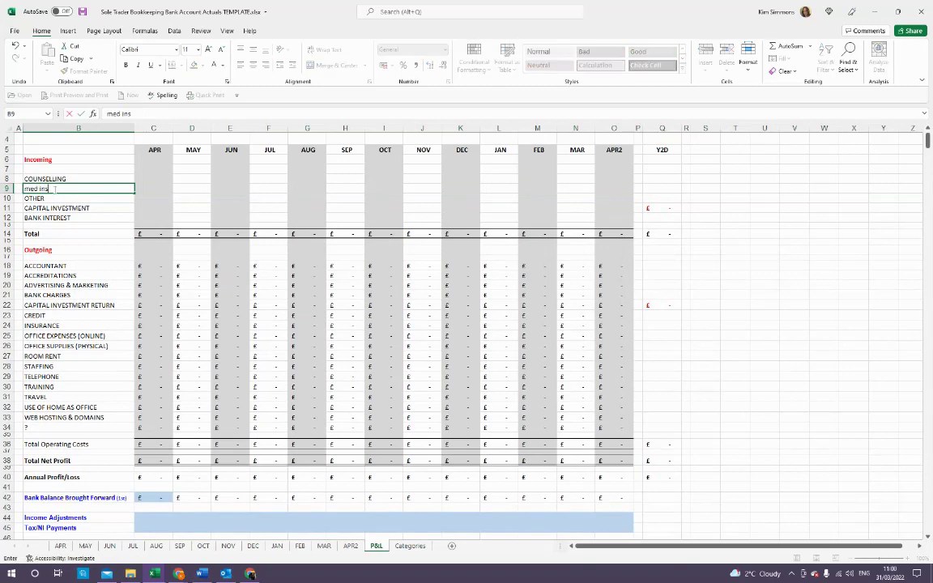
key("Return")
key("Return")
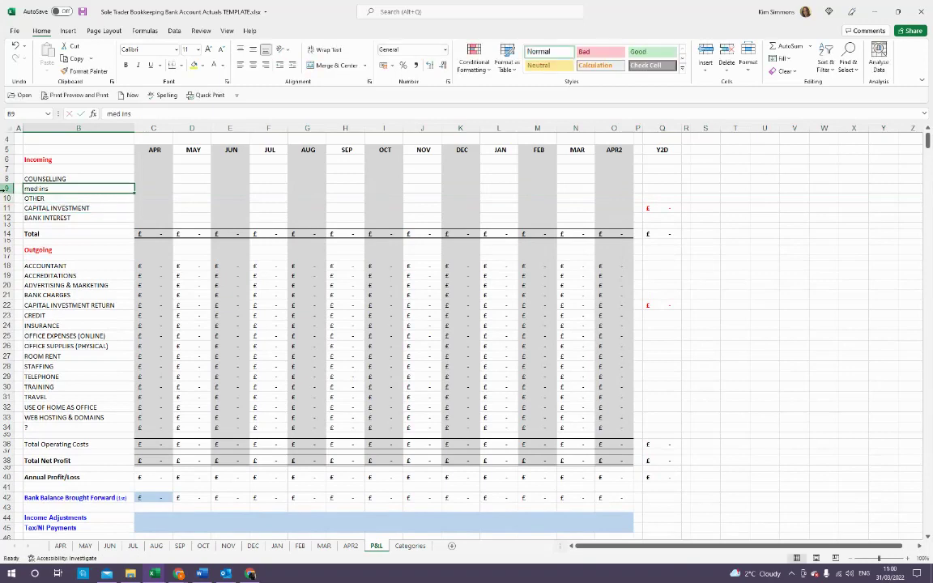
right_click(6, 188)
left_click(32, 283)
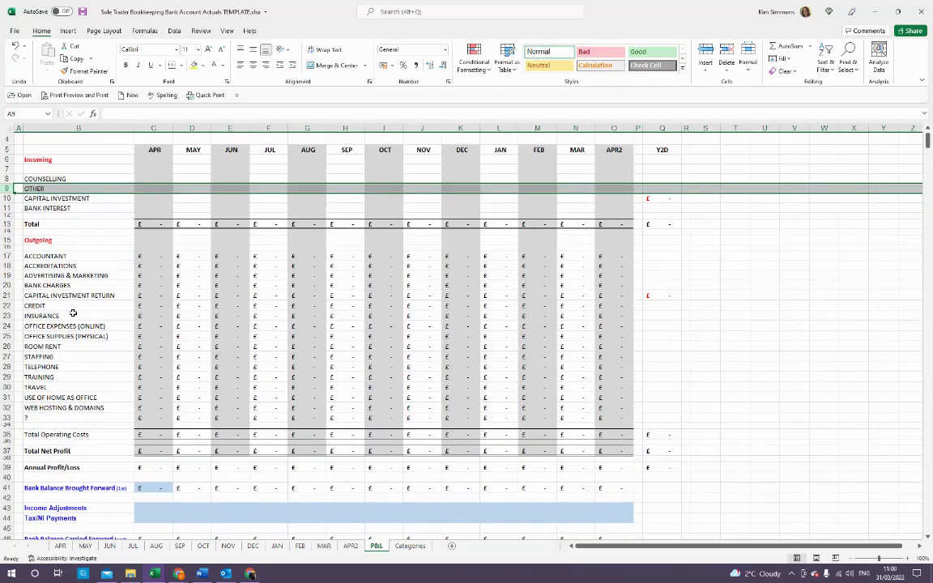
Step: Re-apply AutoSum to the April income Total so it sums C8:C11
left_click(146, 223)
key("alt+equal")
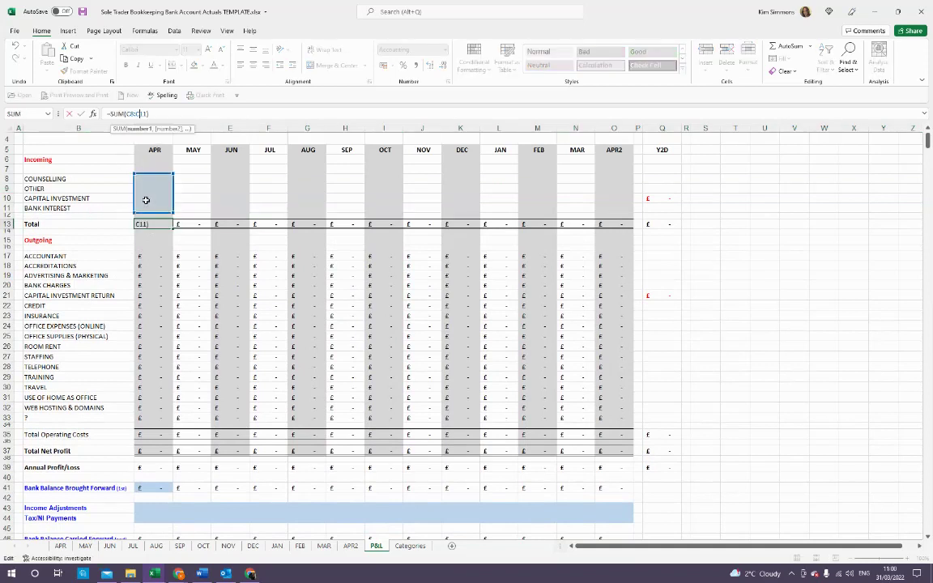
key("Return")
key("Up")
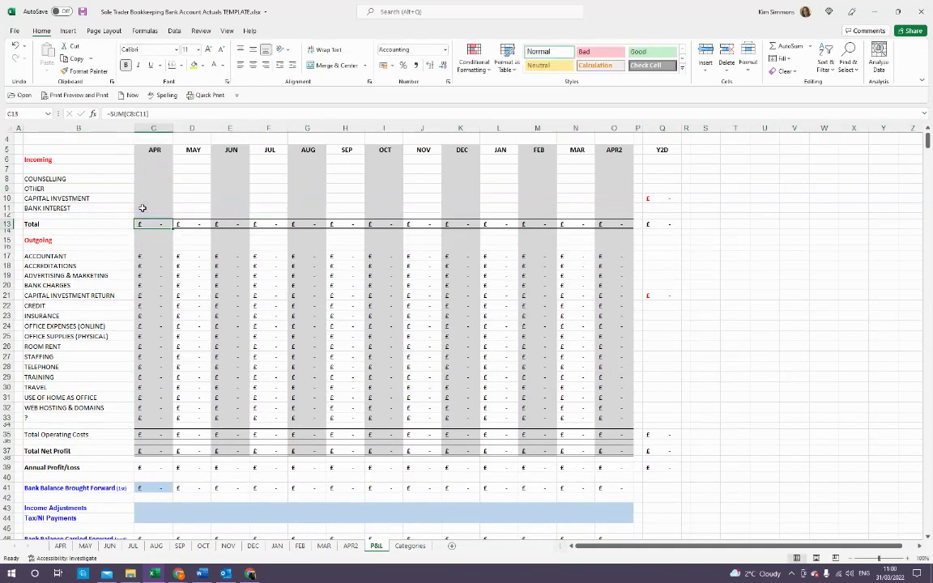
left_click(151, 295)
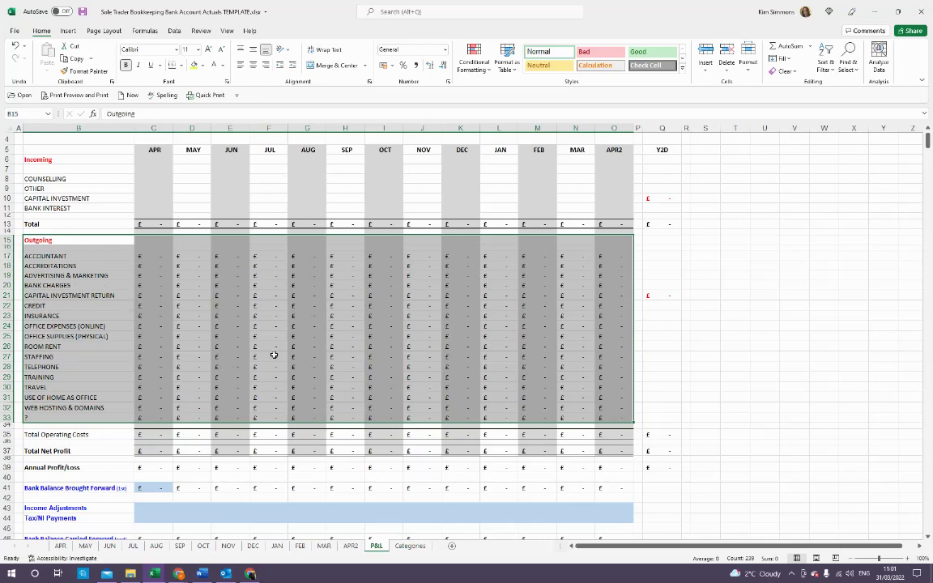
left_click(77, 335)
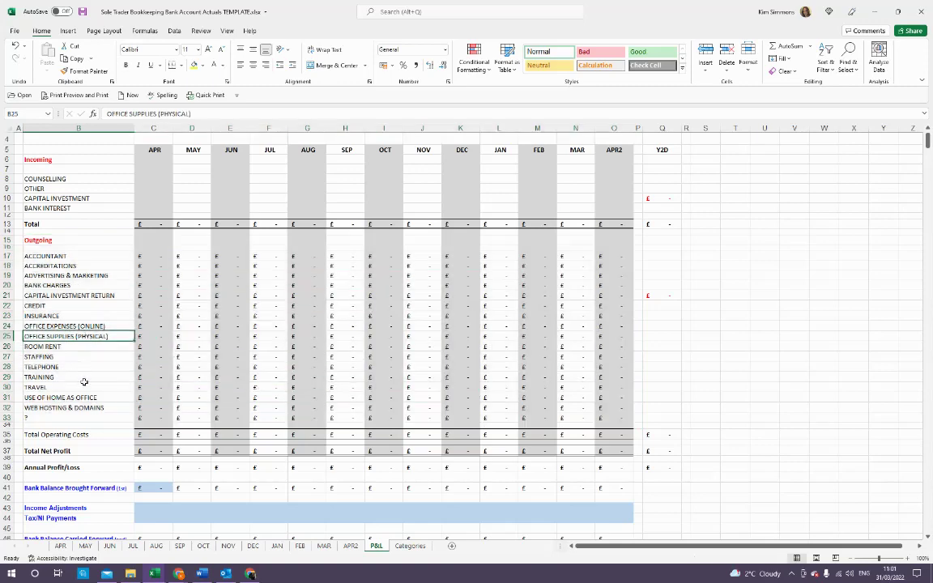
scroll(80, 481, "down", 1)
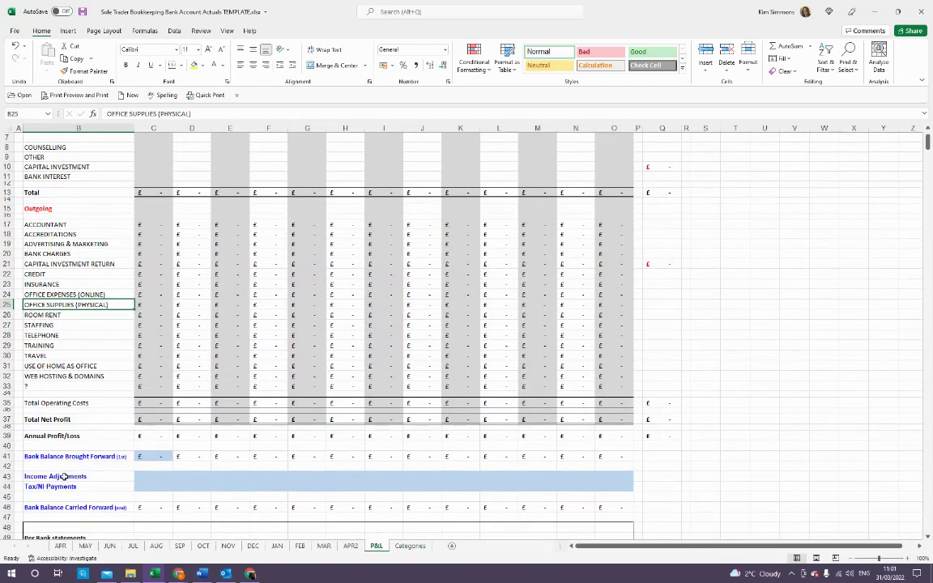
scroll(65, 461, "down", 1)
left_click_drag(6, 447, 7, 457)
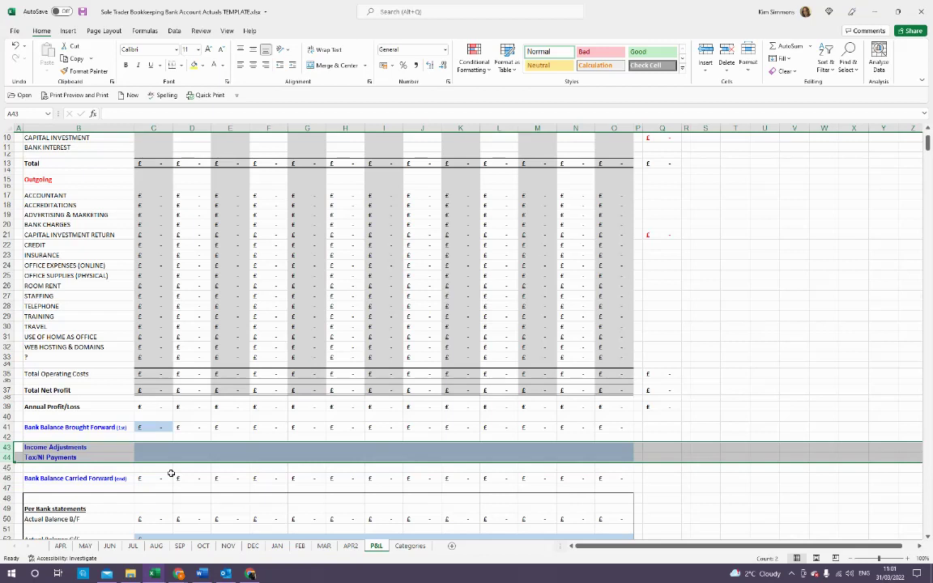
left_click(160, 448)
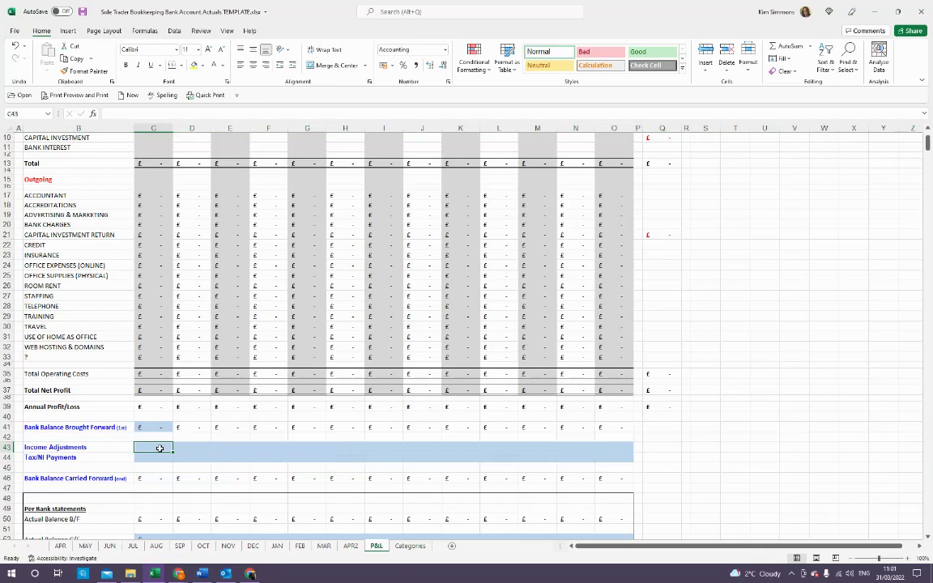
left_click_drag(160, 448, 614, 444)
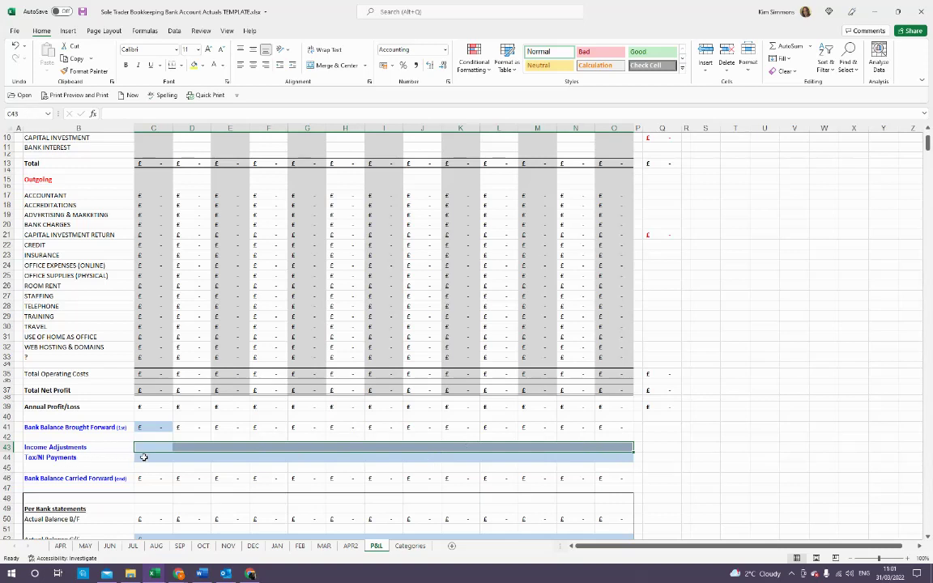
left_click(191, 457)
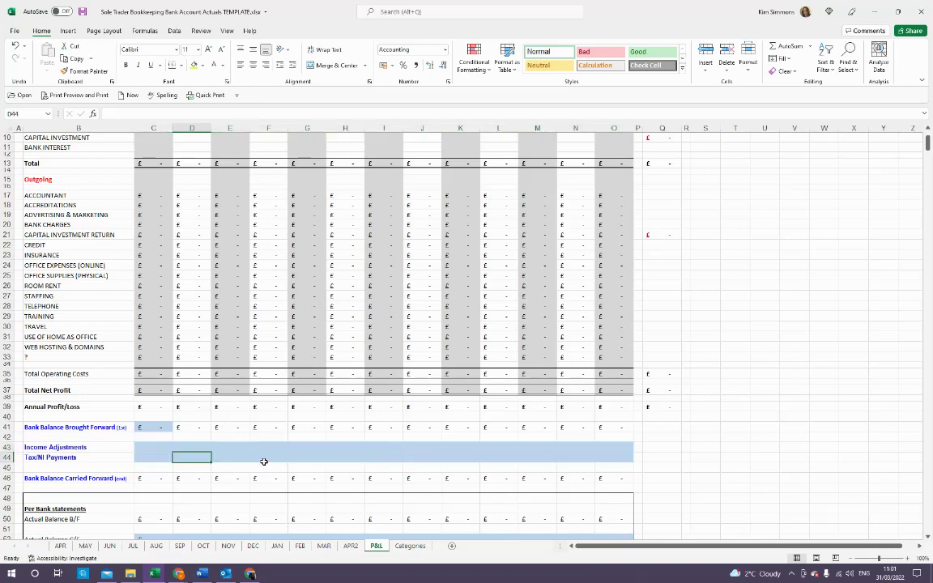
left_click(266, 458)
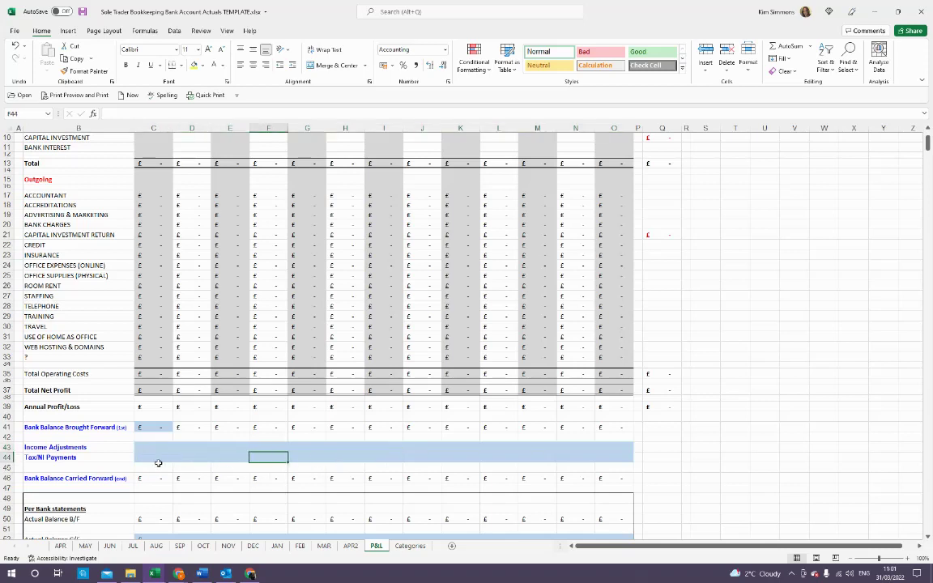
scroll(168, 460, "down", 2)
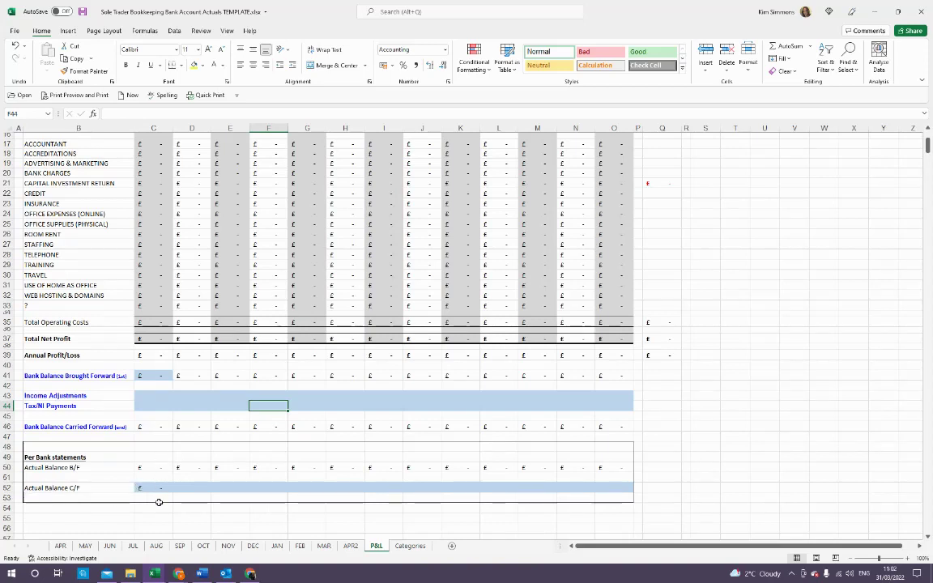
scroll(245, 356, "up", 4)
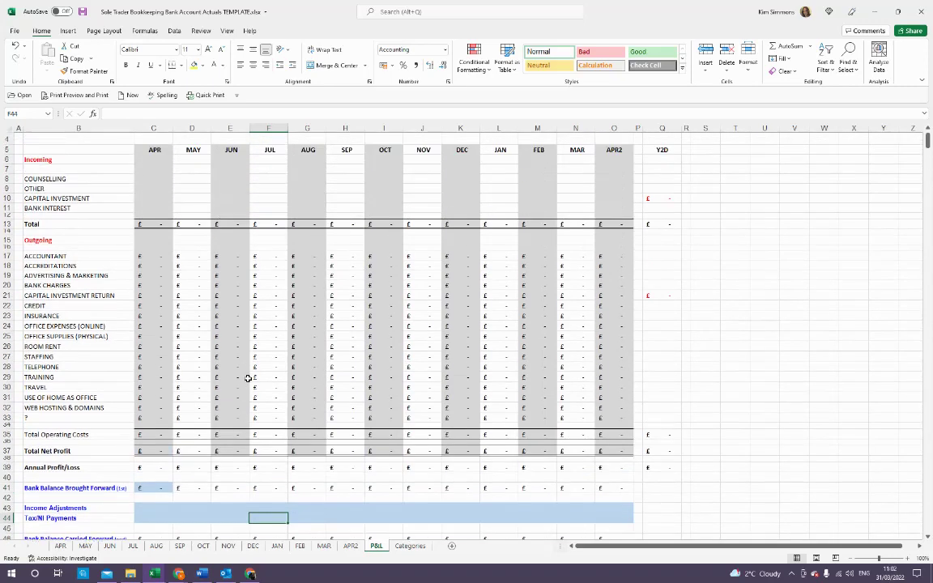
scroll(248, 379, "up", 2)
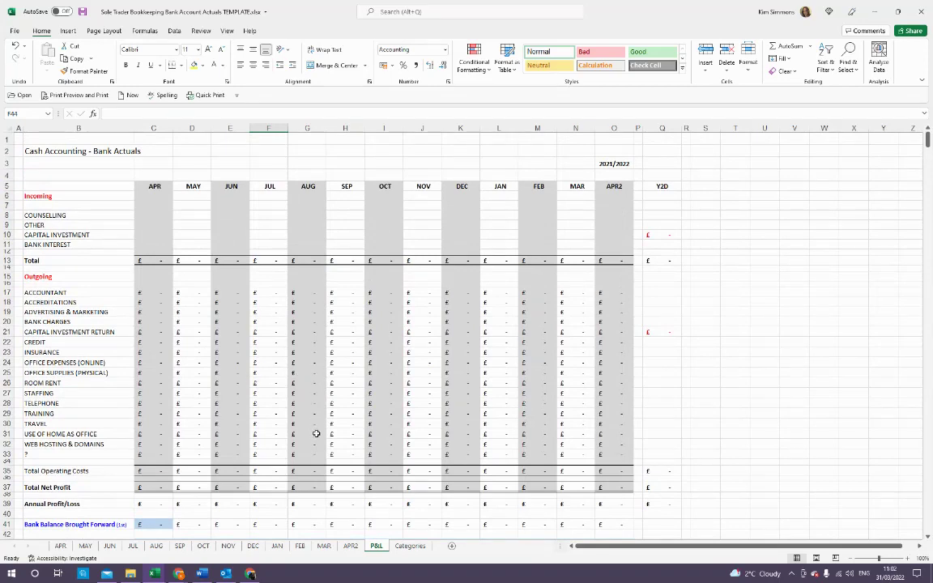
scroll(315, 470, "down", 1)
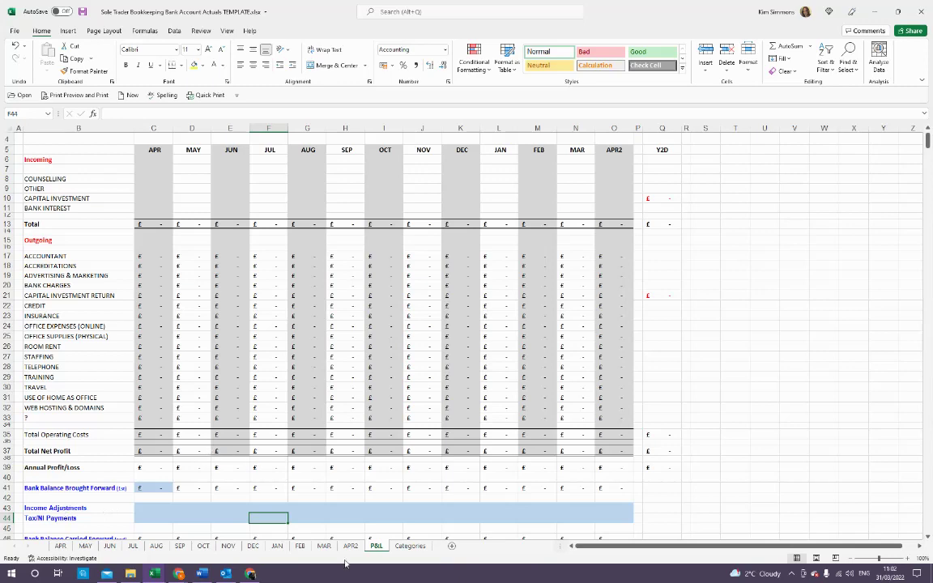
Step: Look through each month sheet from APR to APR2
left_click(60, 546)
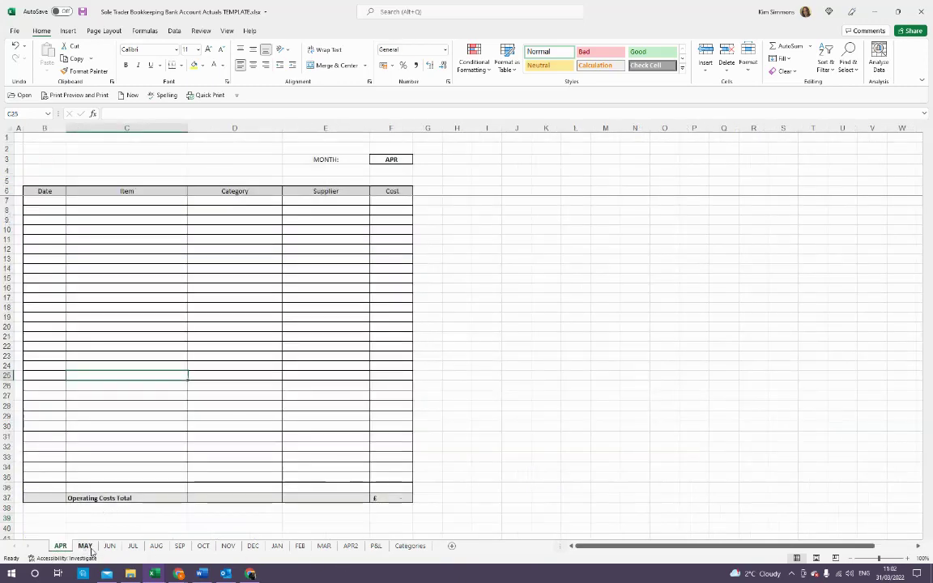
left_click(85, 546)
left_click(109, 546)
left_click(132, 546)
left_click(156, 546)
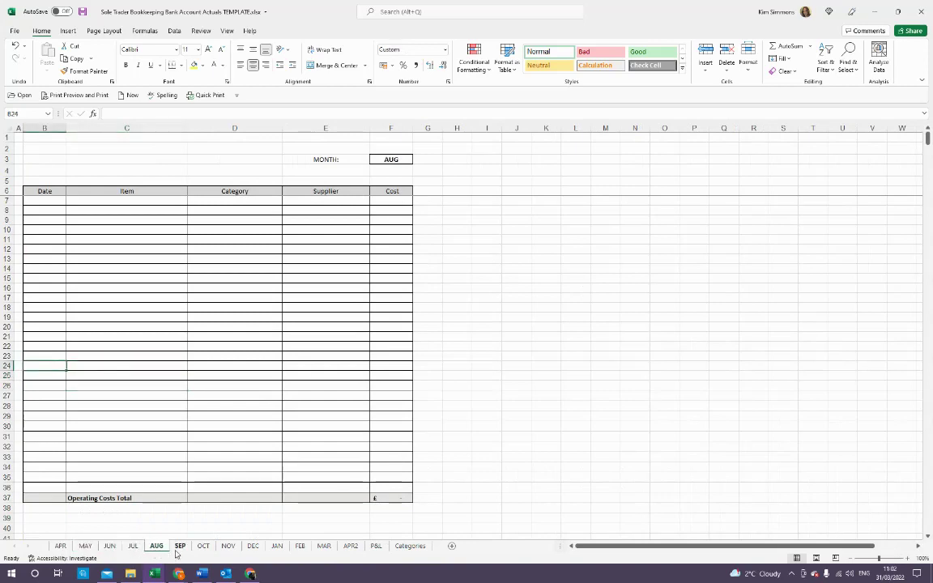
left_click(179, 546)
left_click(204, 546)
left_click(228, 546)
left_click(252, 546)
left_click(276, 547)
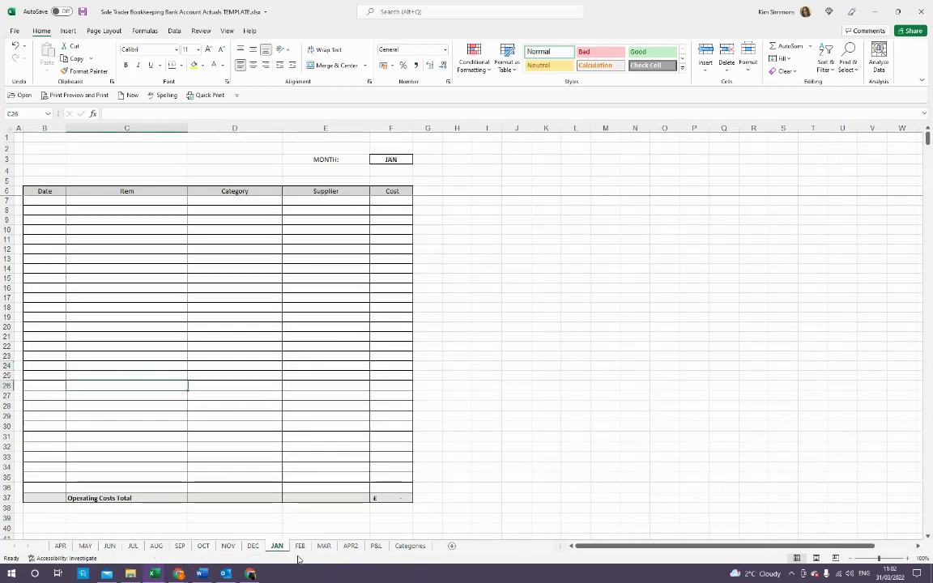
left_click(299, 547)
left_click(324, 547)
left_click(350, 546)
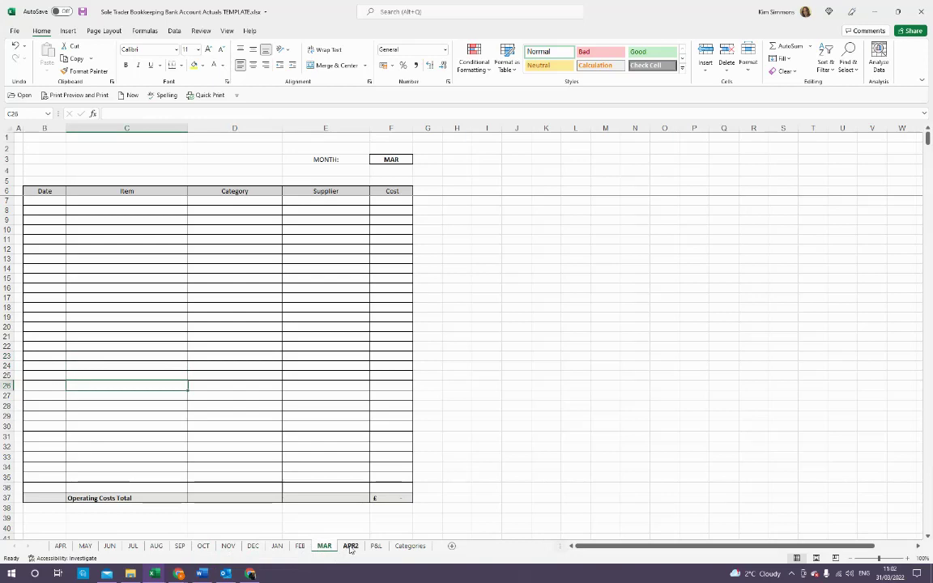
Step: Back on the P&L sheet, select APR heading cell C5, then move to the Categories sheet
left_click(376, 546)
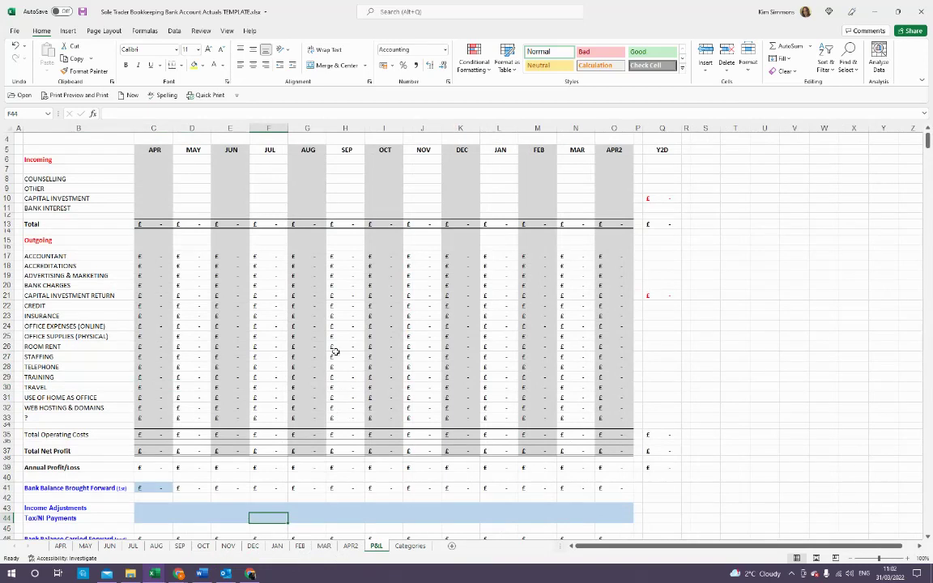
left_click(141, 149)
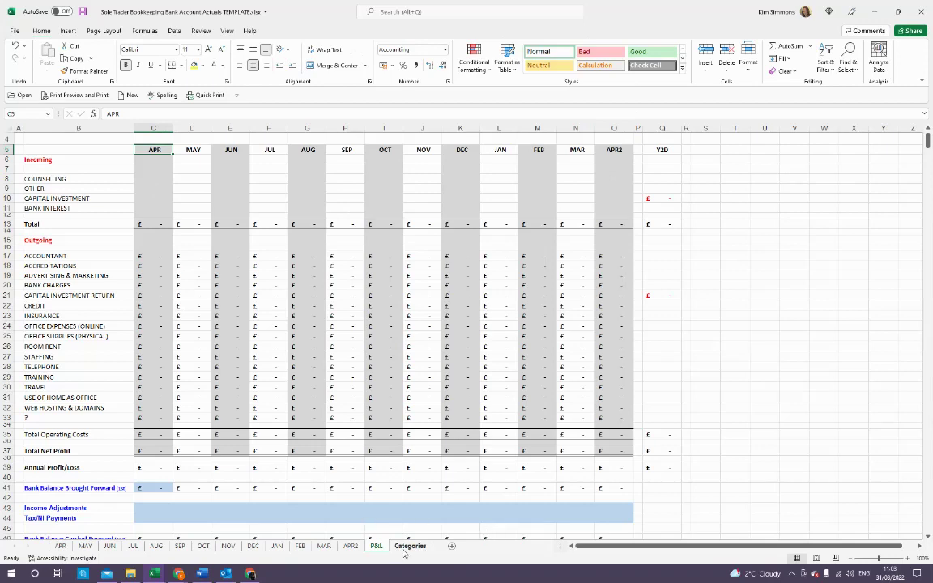
key("ctrl+Page_Down")
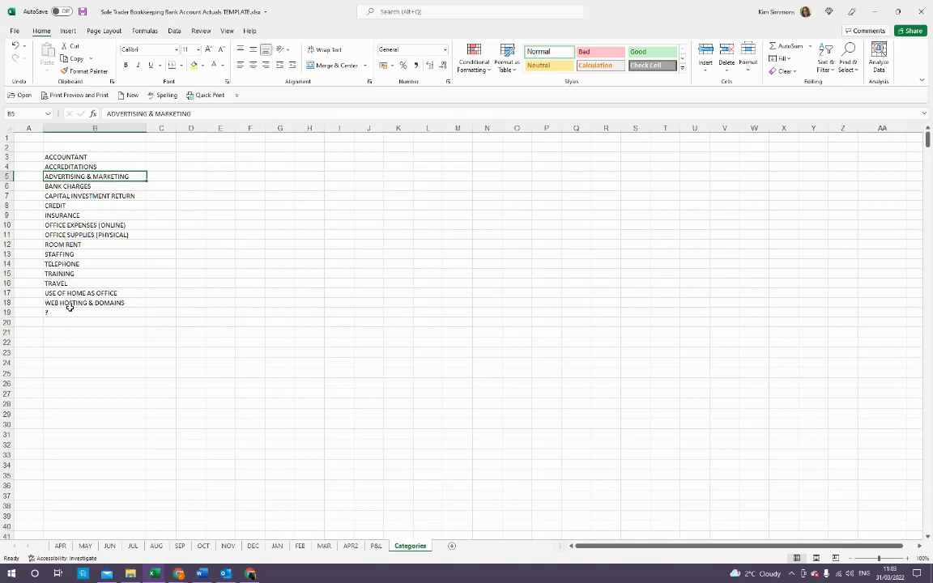
Step: Inspect the SUMIF formula in P&L cell C19, then bring the Book1 workbook forward
left_click(377, 547)
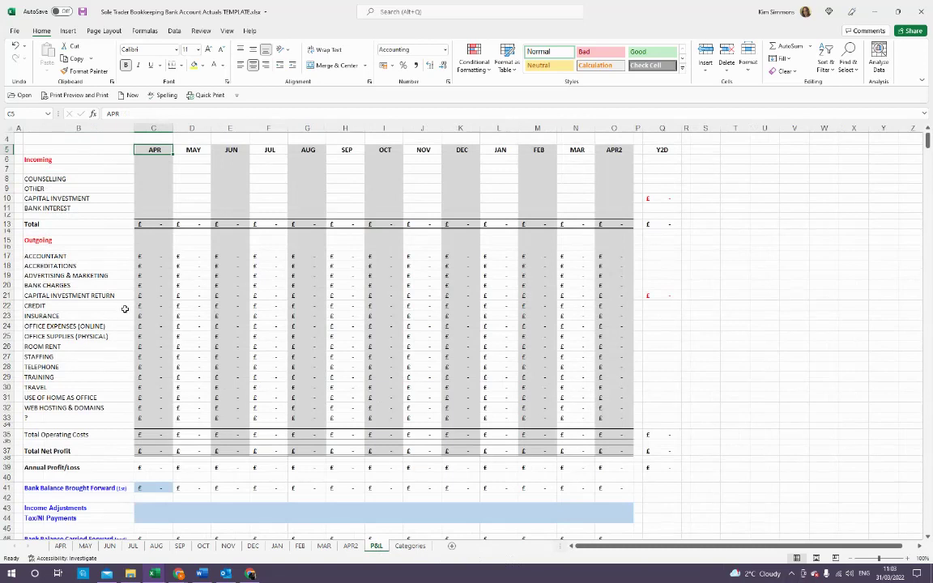
left_click(154, 276)
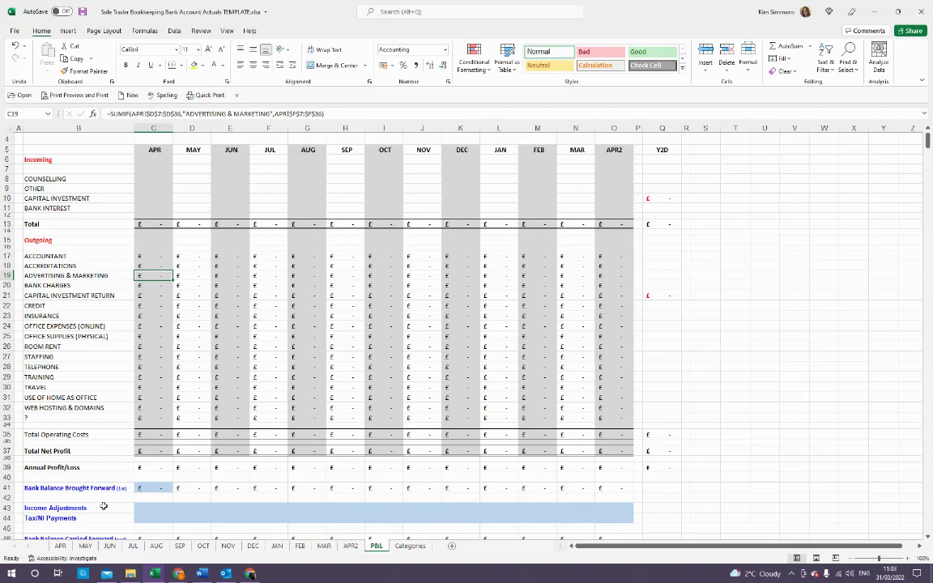
left_click(152, 573)
left_click(206, 530)
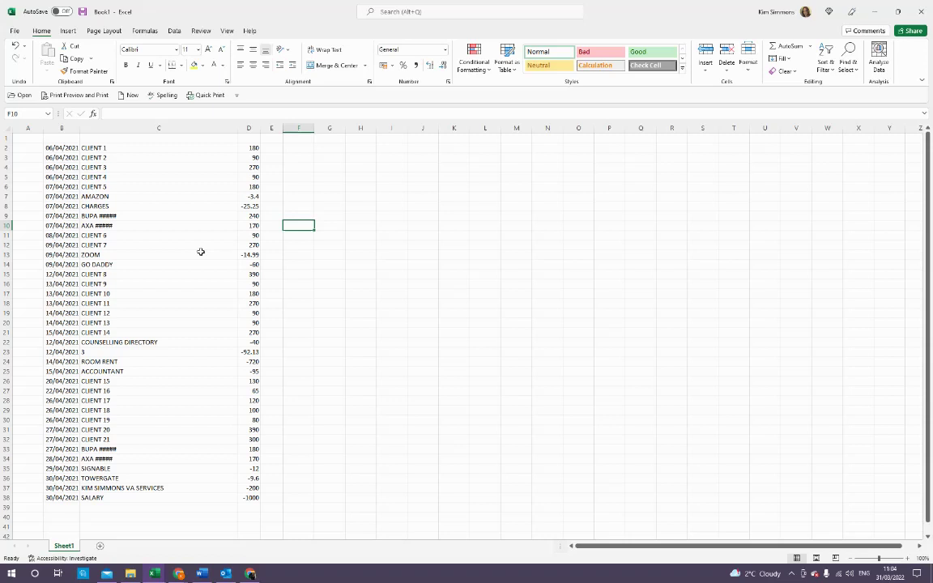
Step: Review Book1 cells B2, B10, C4, B38 and the 2222.63 total in A1, then return to the template
left_click(61, 147)
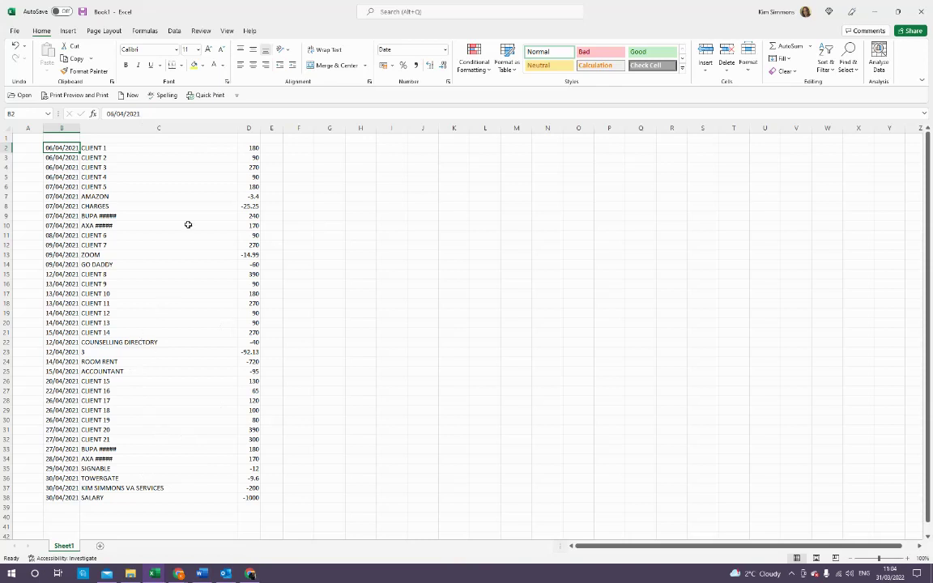
left_click(45, 225)
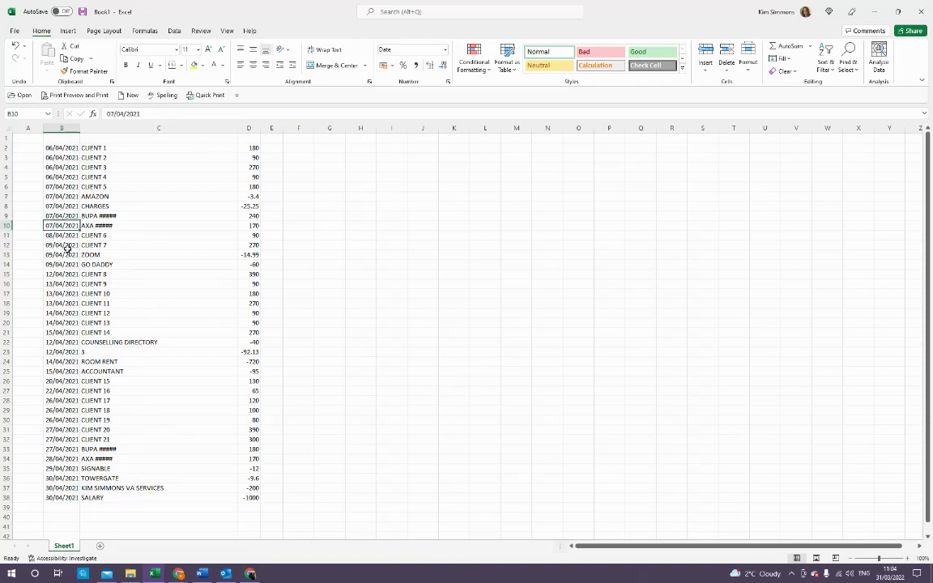
left_click(116, 168)
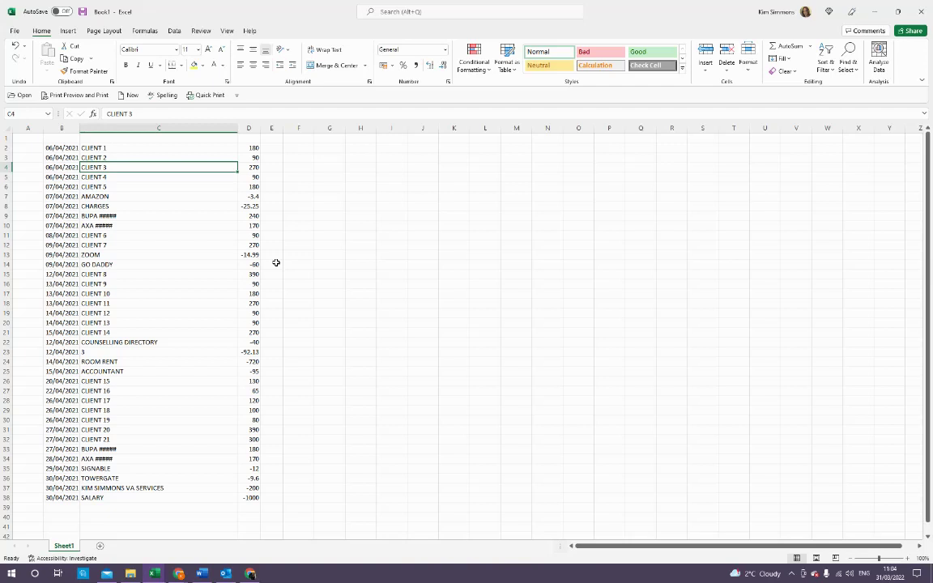
left_click(61, 500)
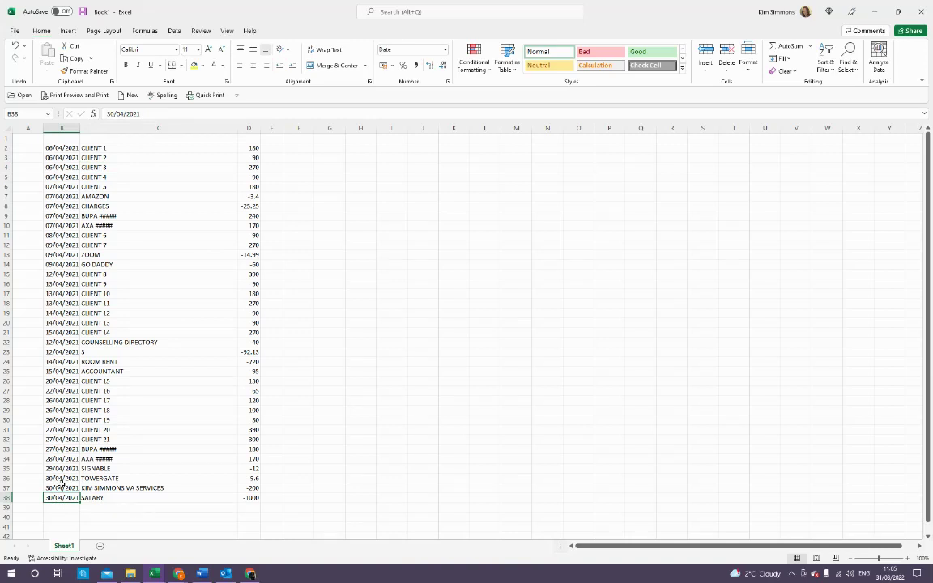
left_click(31, 136)
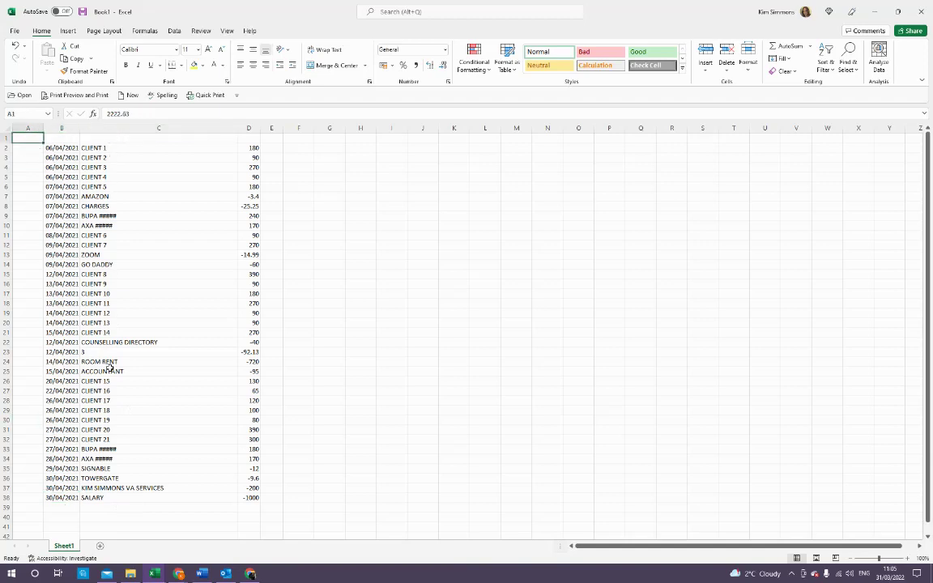
key("alt+Tab")
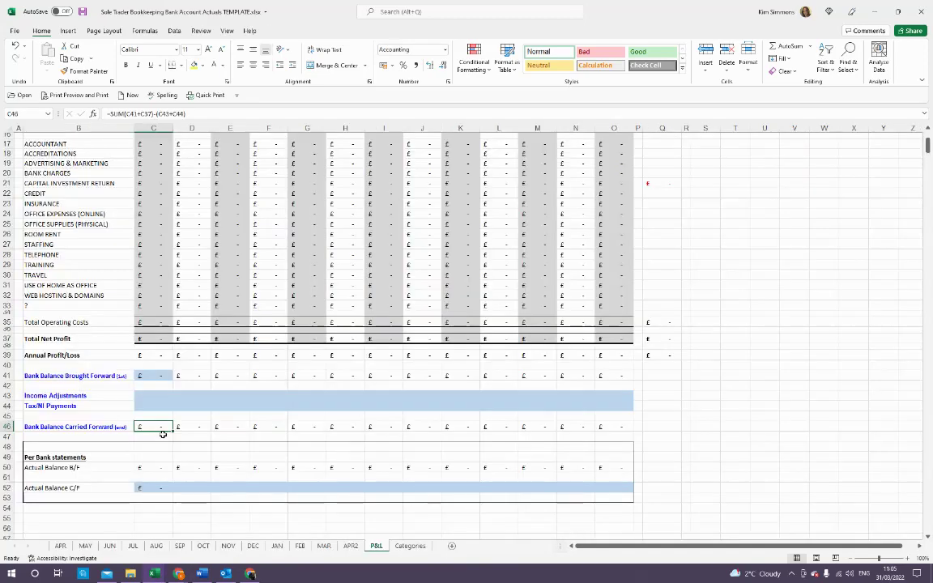
Step: Paste the balance formula into Actual Balance C/F cell C52, check the APR sheet, then switch to Book1
left_click(146, 487)
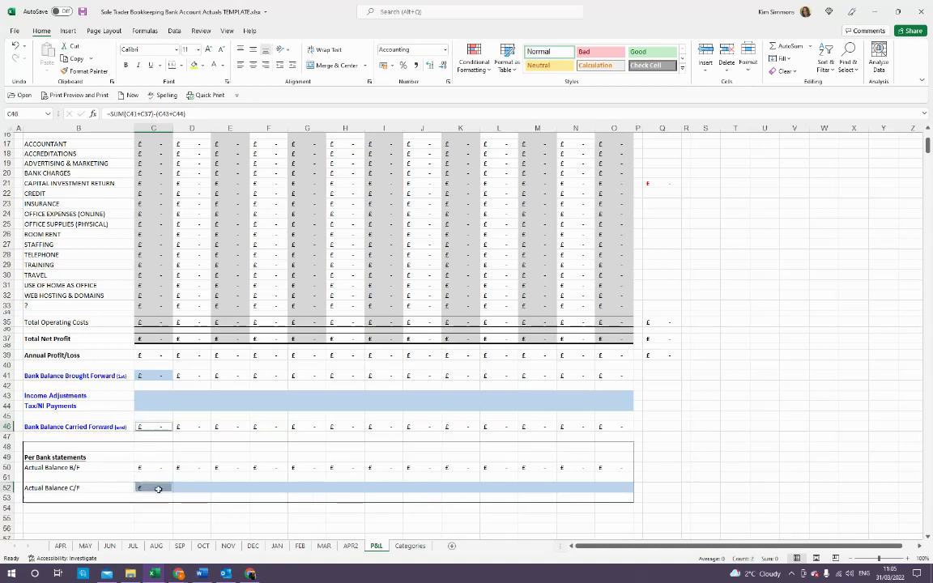
key("Return")
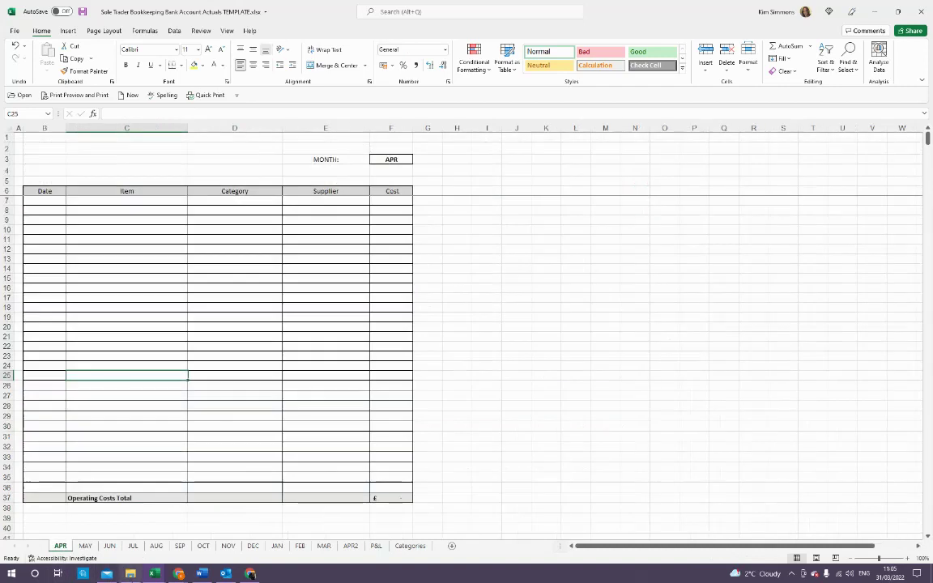
left_click(60, 545)
mouse_move(138, 578)
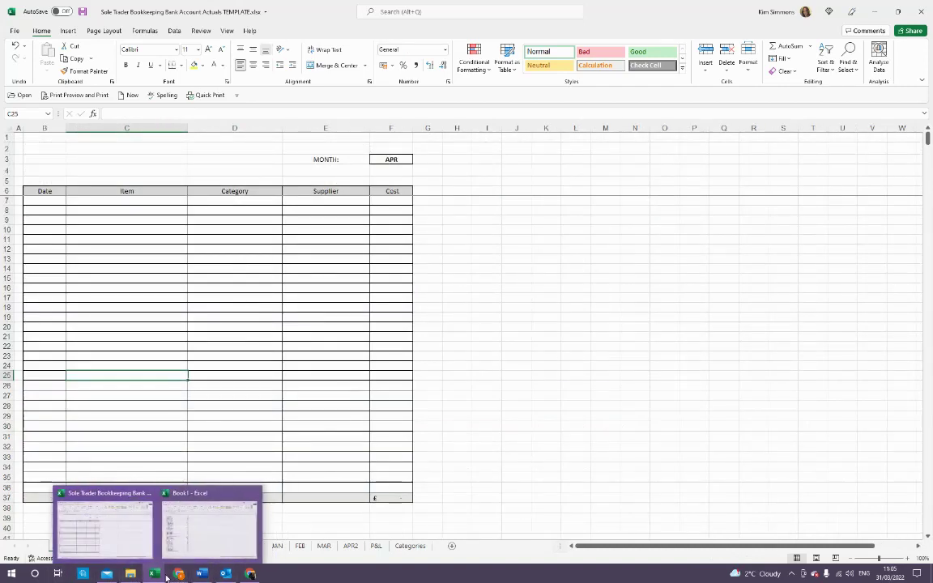
left_click(170, 545)
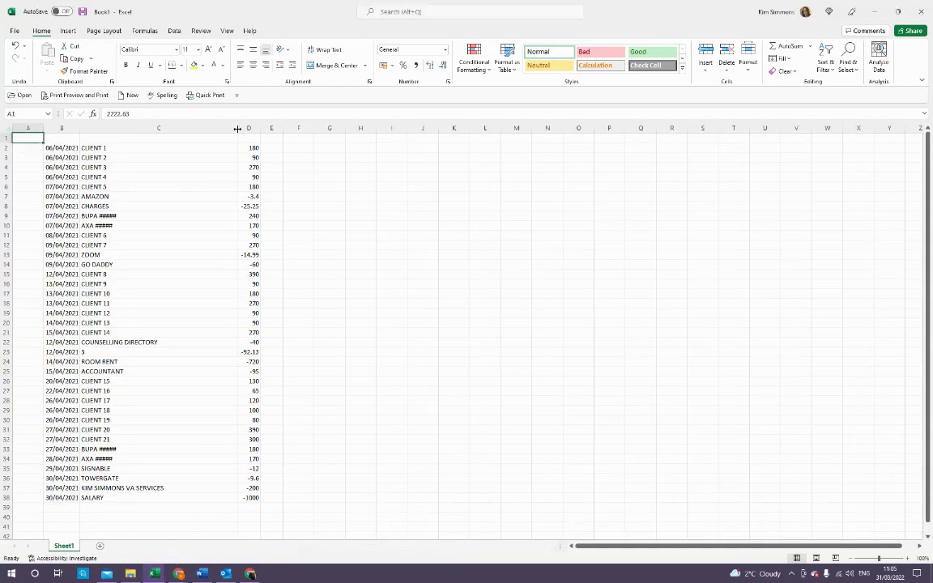
Step: Copy the column D amounts into column E and colour them red
left_click(249, 128)
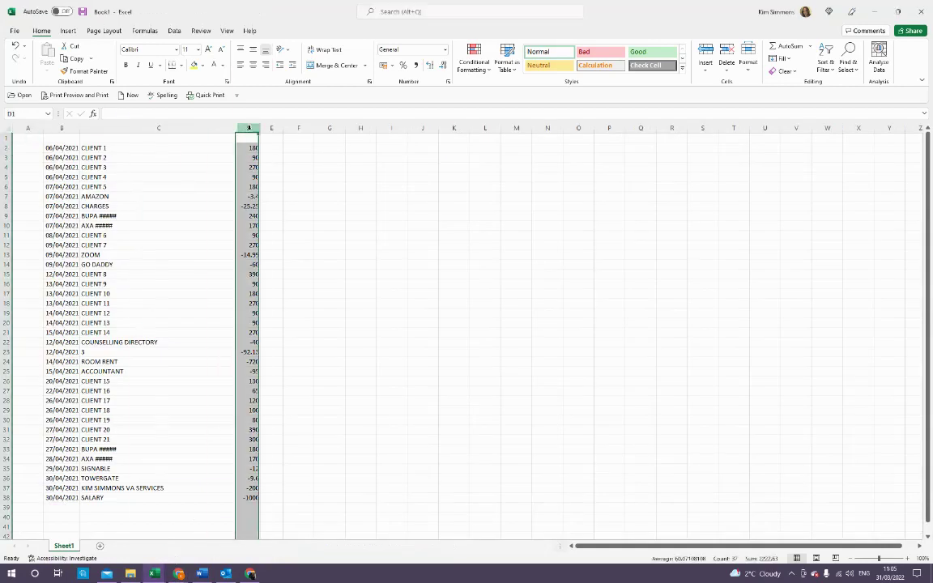
key("ctrl+c")
key("Right")
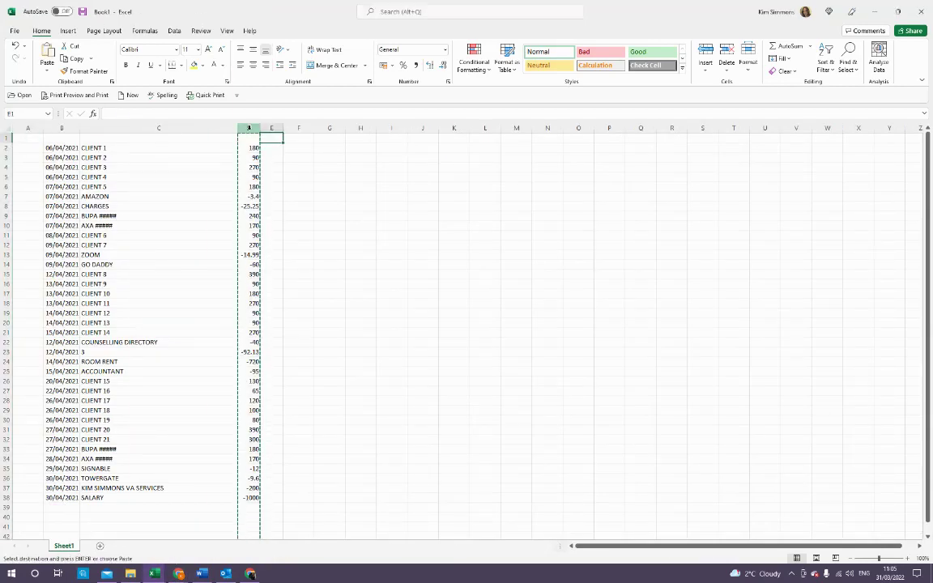
key("ctrl+v")
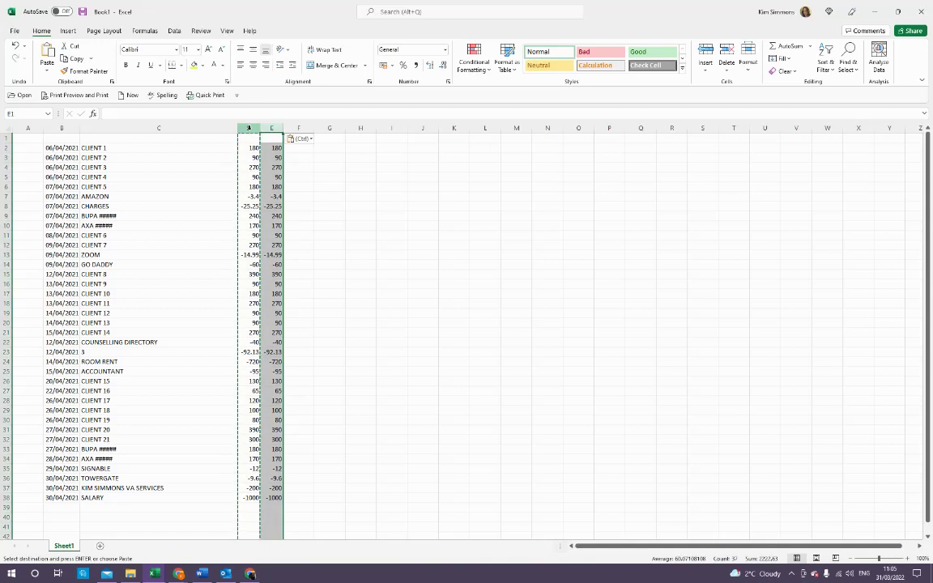
left_click(222, 65)
left_click(220, 171)
left_click(391, 254)
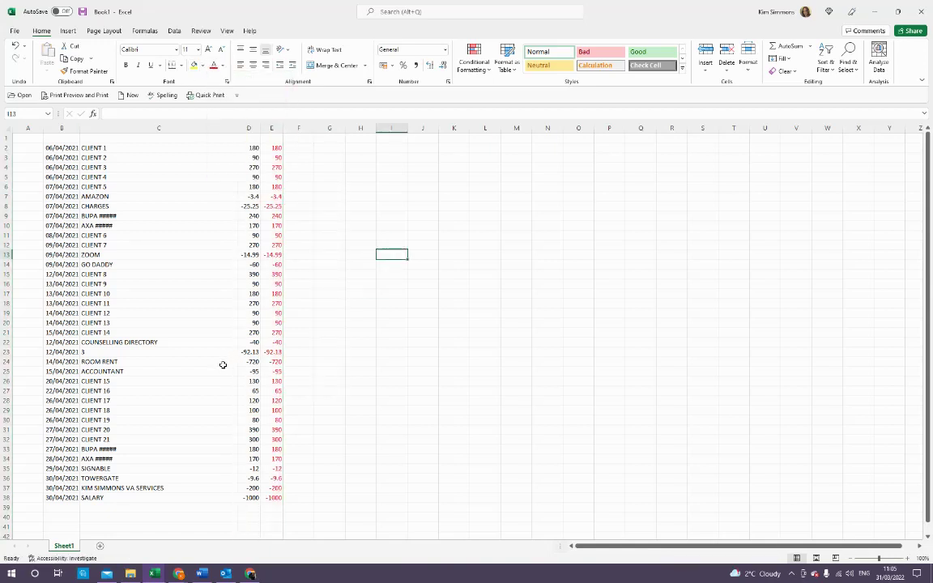
Step: Head columns D and E as INCOME and OUTGOINGS, auto-fit both and centre them
left_click(256, 138)
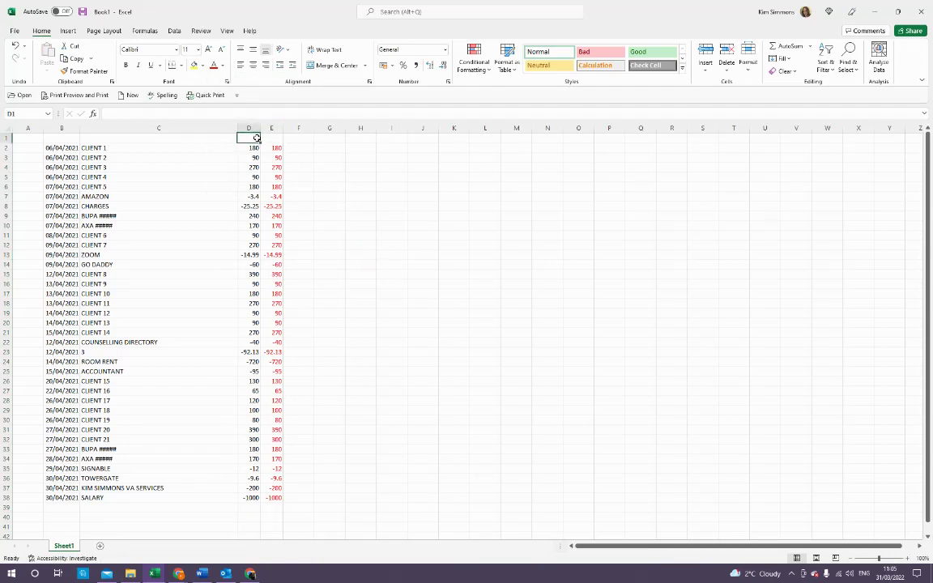
type("INCOME")
key("Tab")
type("OU")
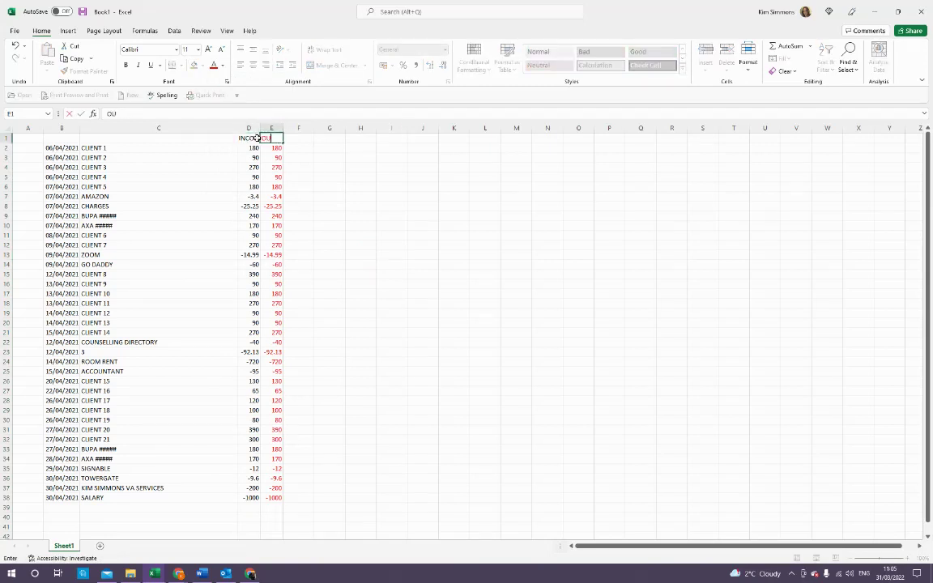
type("TGOINGS")
left_click_drag(243, 128, 274, 128)
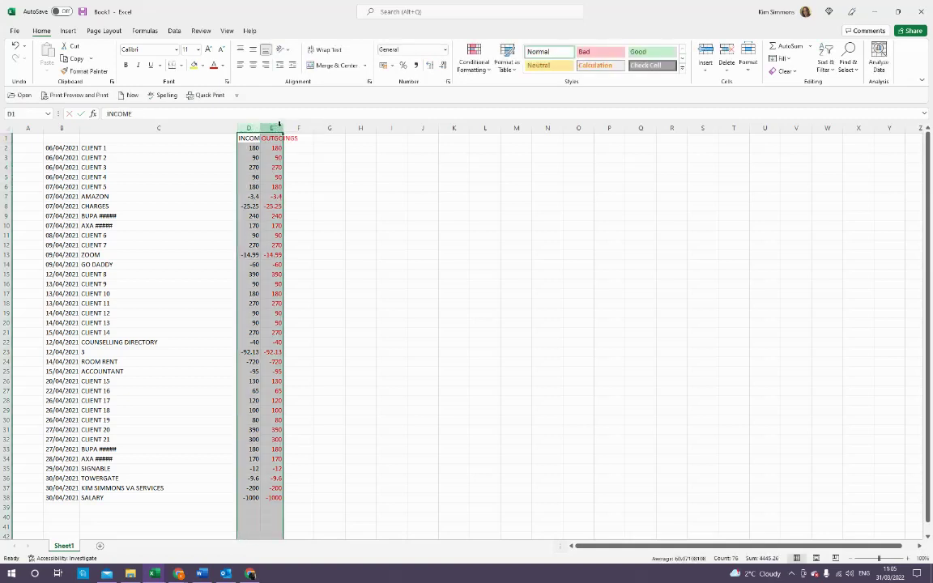
double_click(260, 127)
left_click(253, 65)
left_click(383, 226)
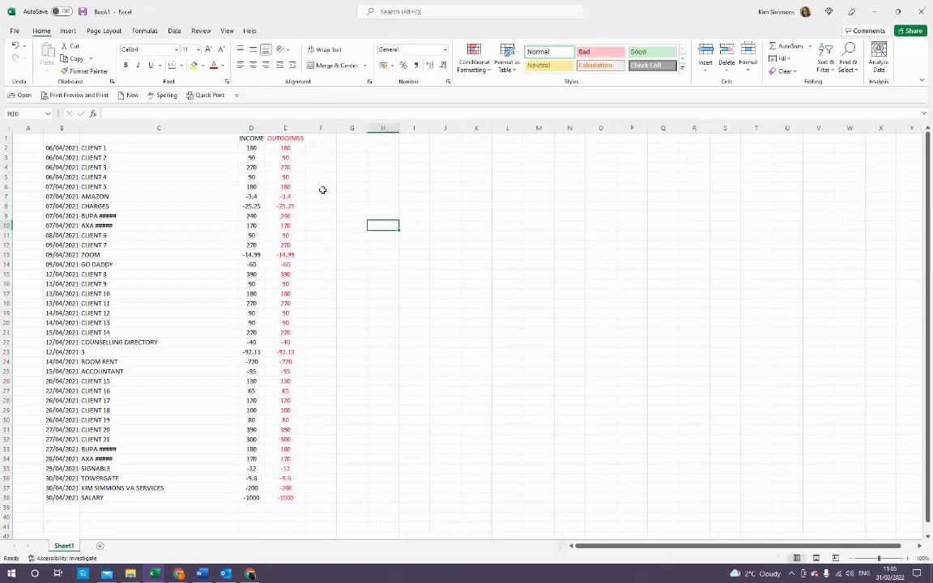
Step: Delete the positive amounts from the OUTGOINGS column, row by row
left_click(296, 146)
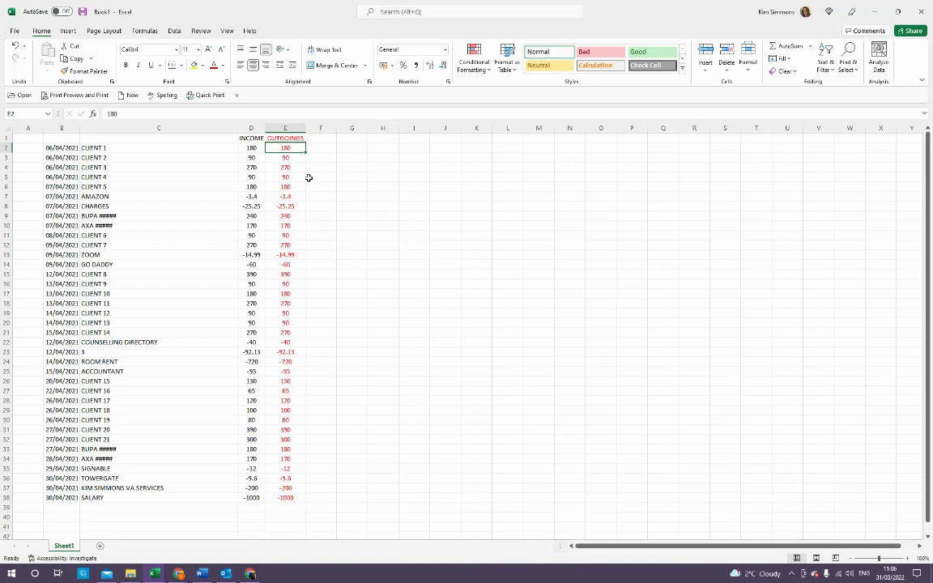
key("Delete")
key("Down")
key("Delete")
key("Down")
key("Delete")
key("Down")
key("Delete")
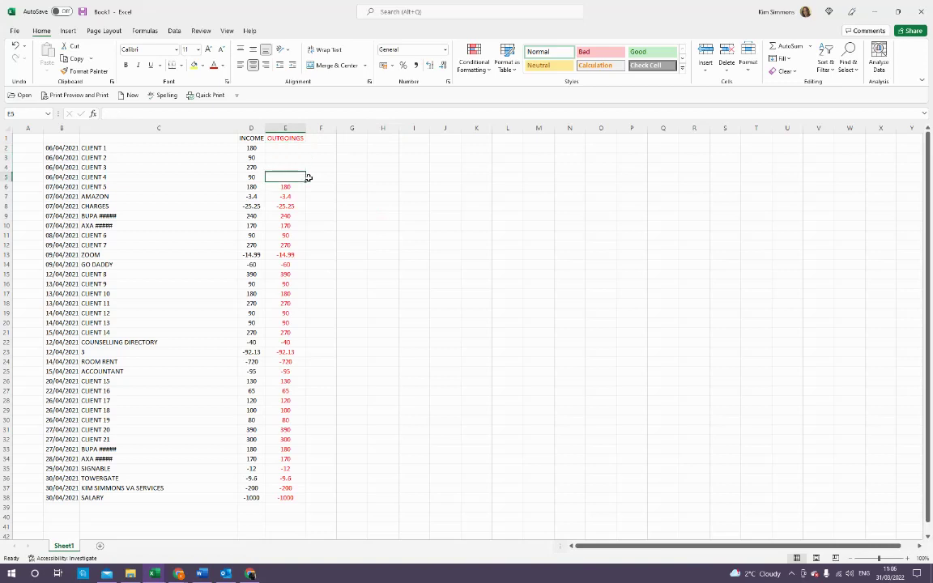
key("Down")
key("Delete")
key("Down")
key("Down")
key("Down")
key("Delete")
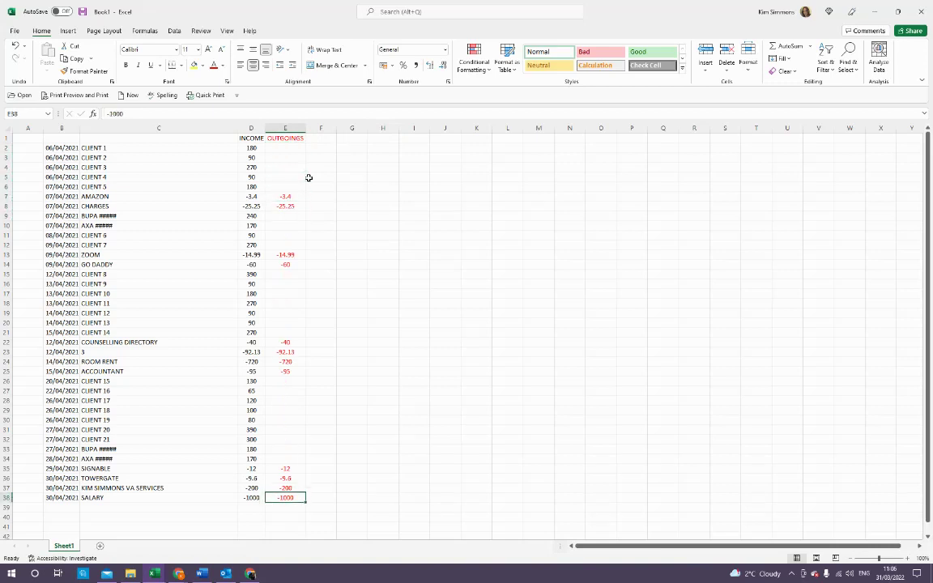
Step: Delete the negative amounts from the INCOME column, working up from row 38
key("Left")
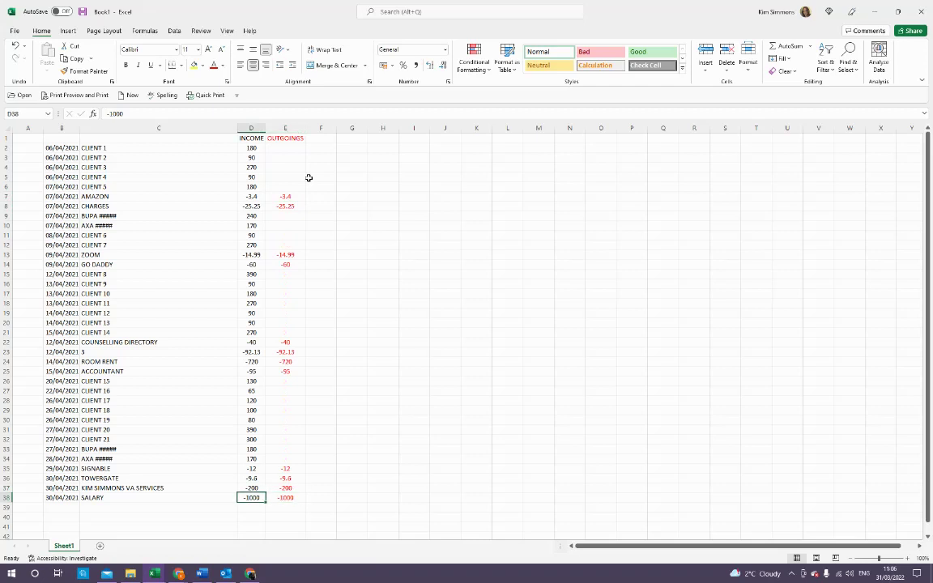
key("Delete")
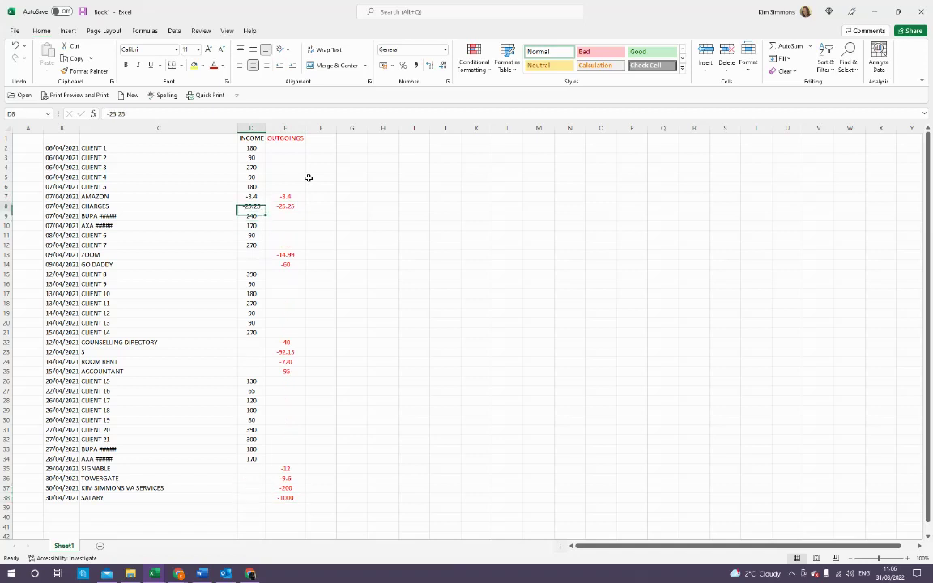
key("Delete")
key("Up")
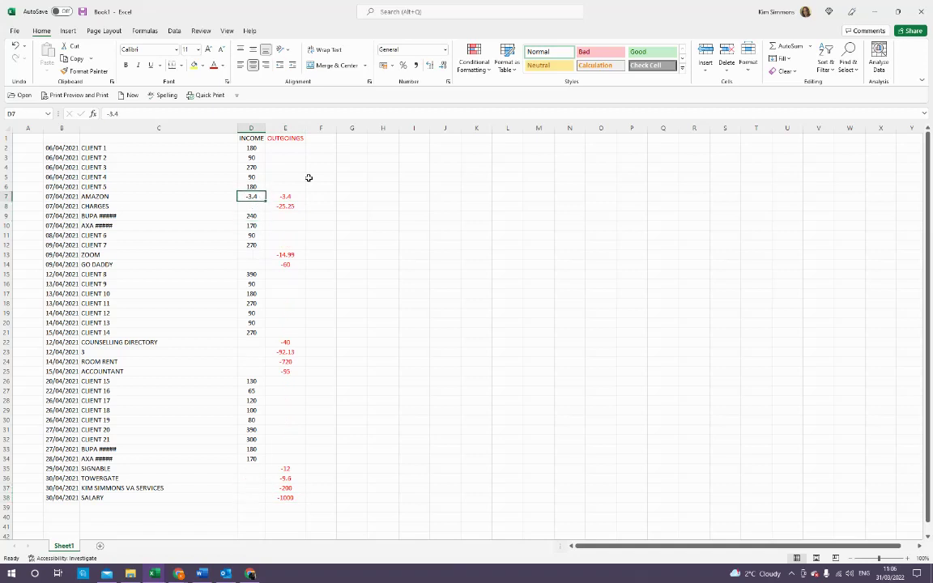
key("Delete")
key("Up")
key("Up")
key("Up")
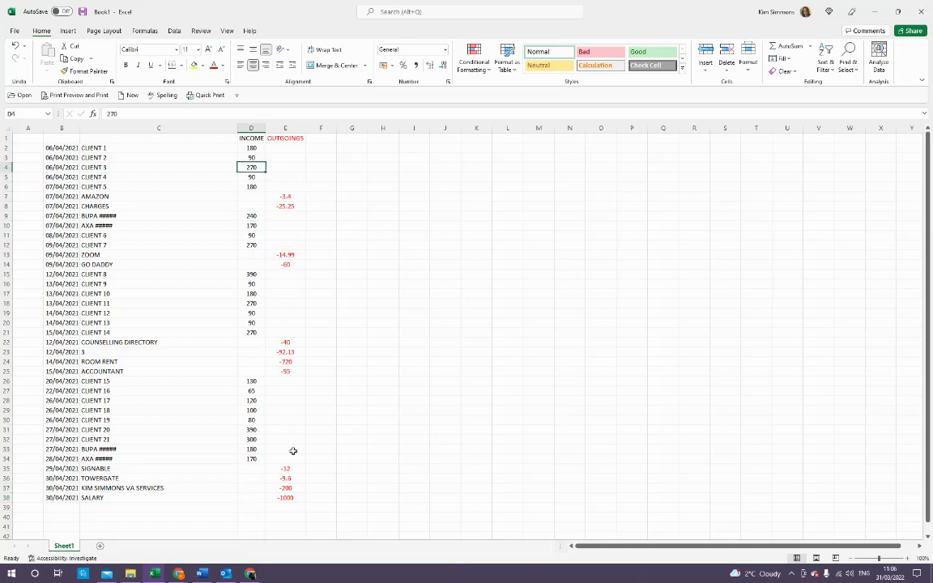
left_click(248, 509)
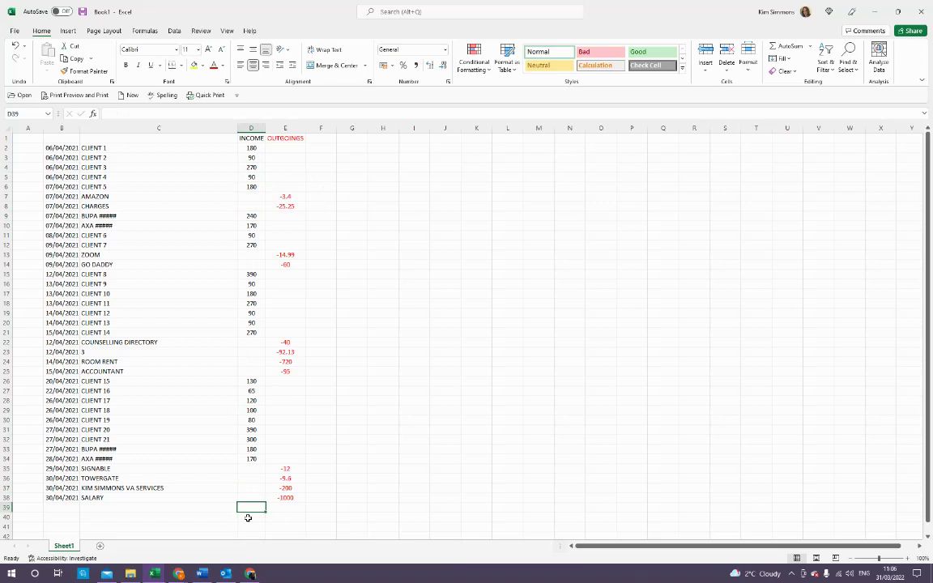
Step: Enter =SUM(D2:D38) in D39 and fill it to E39, giving totals 4495 and -2272.37
type("=SUM(")
key("Up")
key("shift+Up")
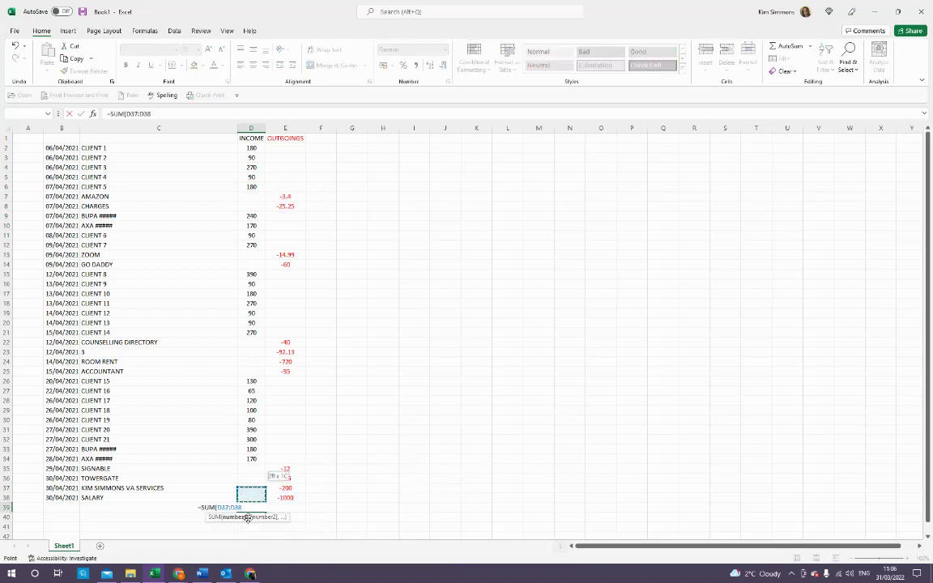
key("shift+Up")
key("shift+Up")
key("shift+Up")
key("shift+Up")
key("shift+Up")
key("shift+Up")
key("shift+Up")
key("shift+Up")
key("shift+Up")
key("shift+Up")
key("shift+Up")
key("shift+Up")
key("shift+Up")
key("shift+Up")
key("shift+Up")
key("shift+Up")
key("shift+Up")
key("shift+Up")
key("shift+Up")
key("shift+Up")
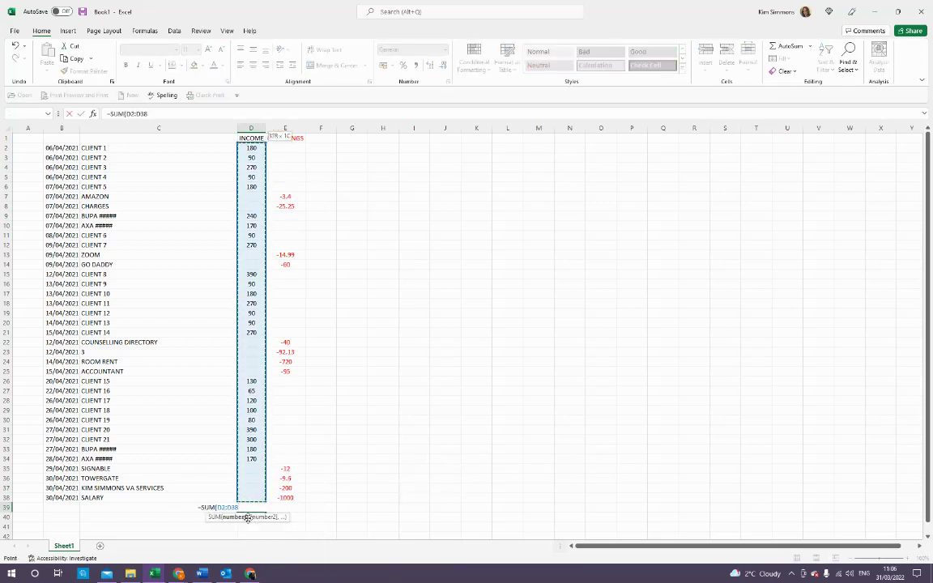
key("ctrl+Return")
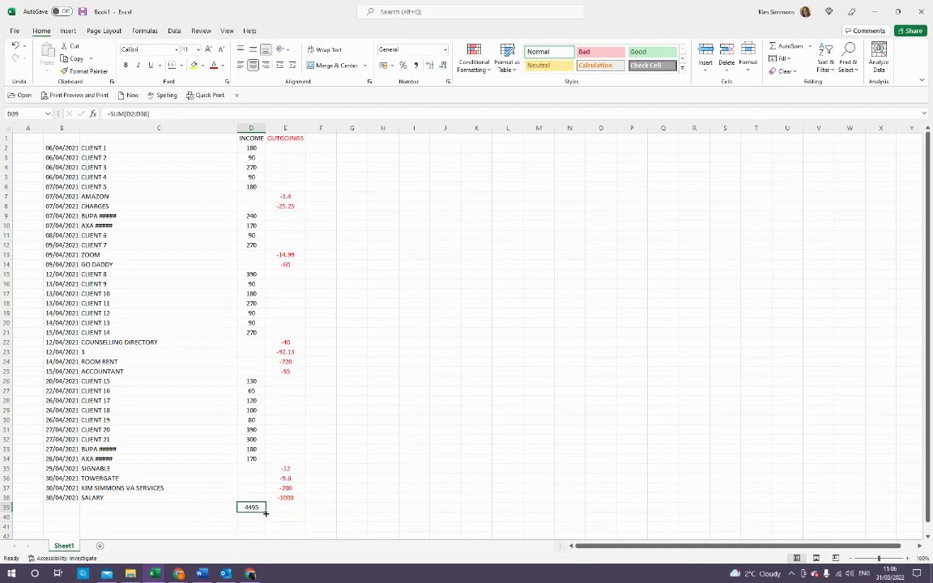
left_click_drag(265, 513, 301, 510)
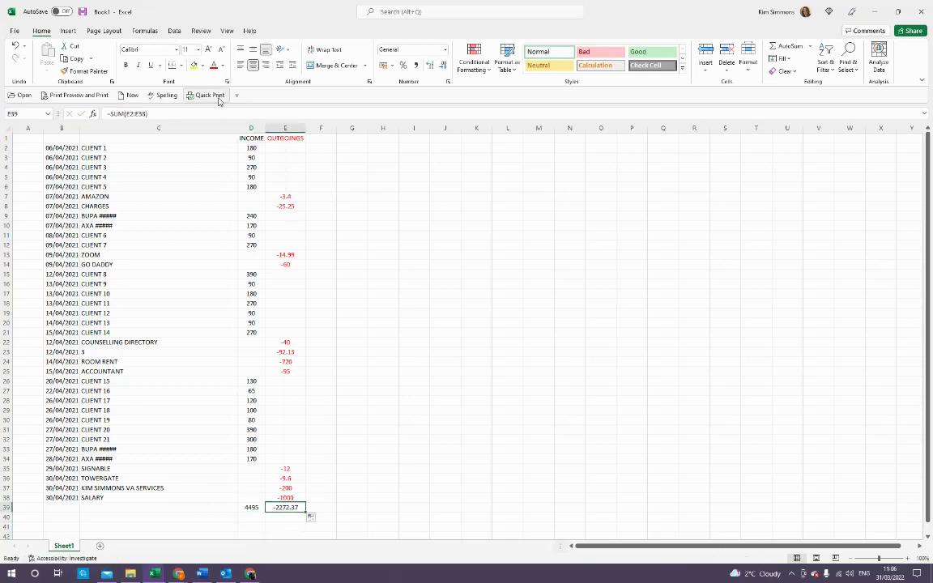
key("F2")
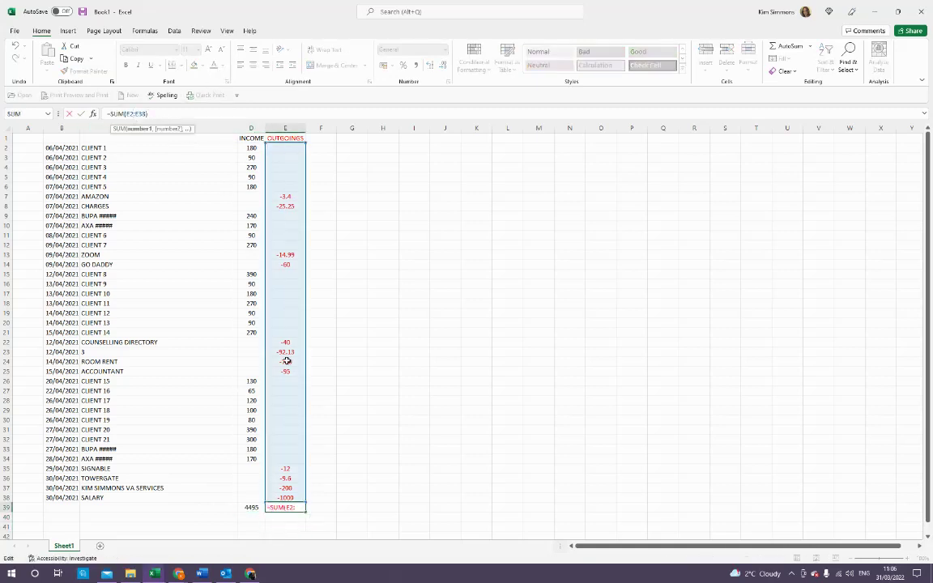
key("Return")
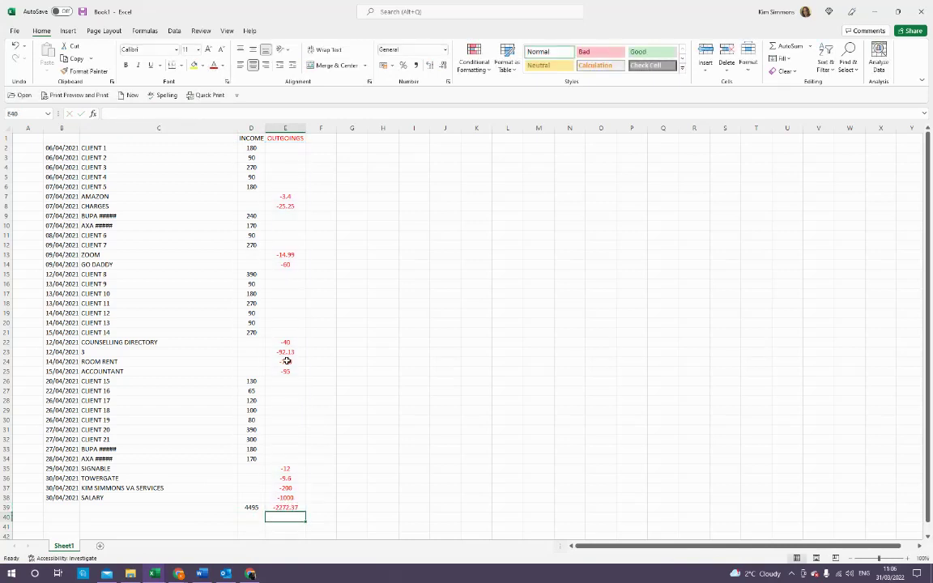
left_click(244, 510)
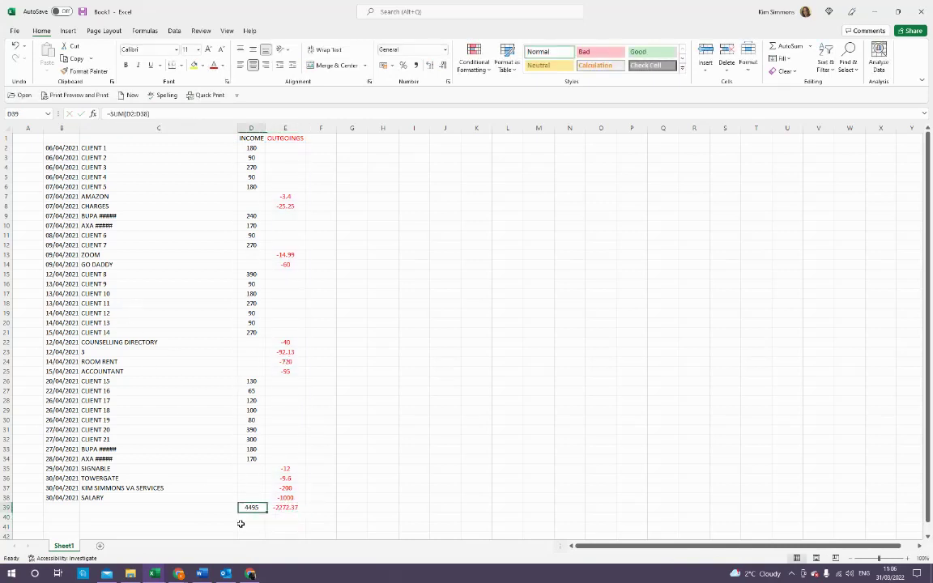
left_click(285, 508)
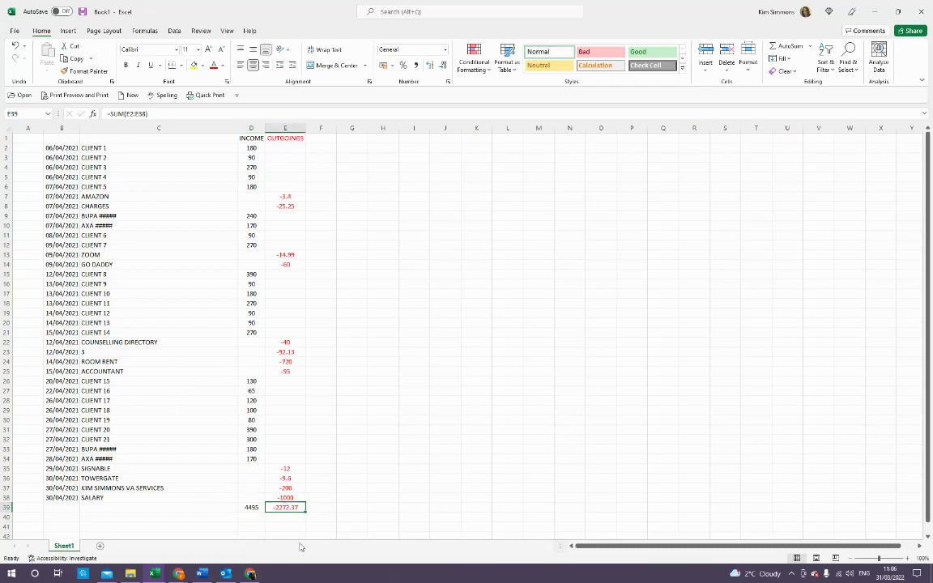
left_click(251, 508)
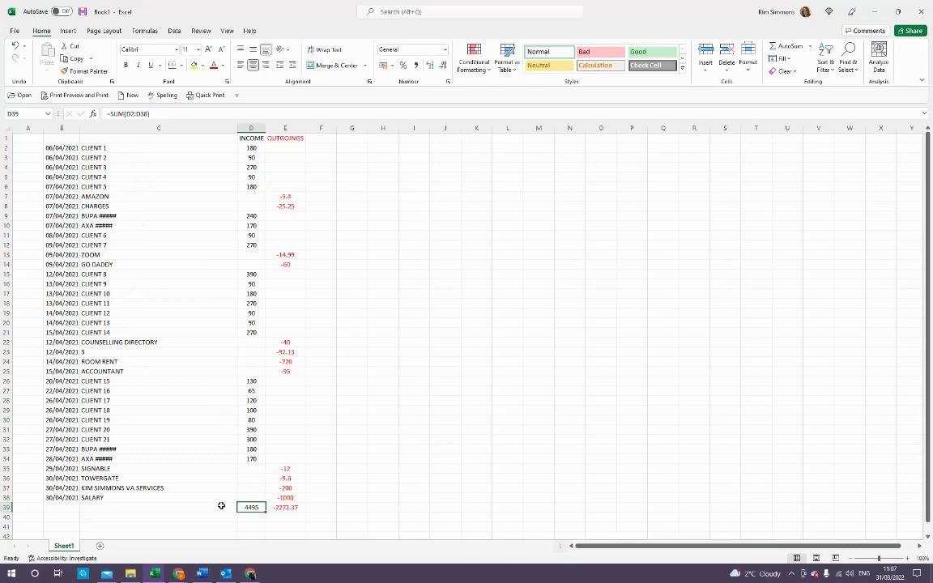
Step: Enter 4,495 as April Counselling income in P&L cell C8 of the bookkeeping workbook
mouse_move(153, 572)
left_click(100, 527)
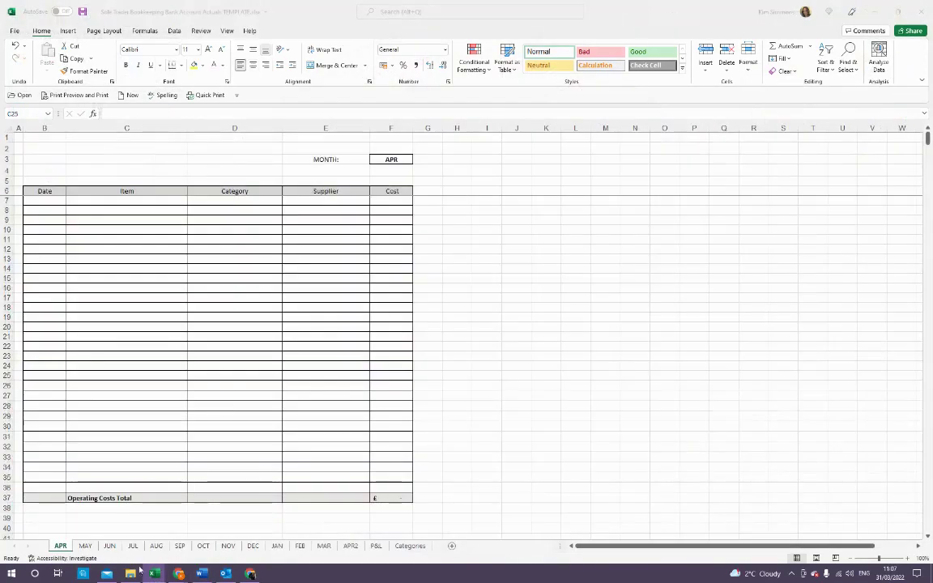
left_click(376, 545)
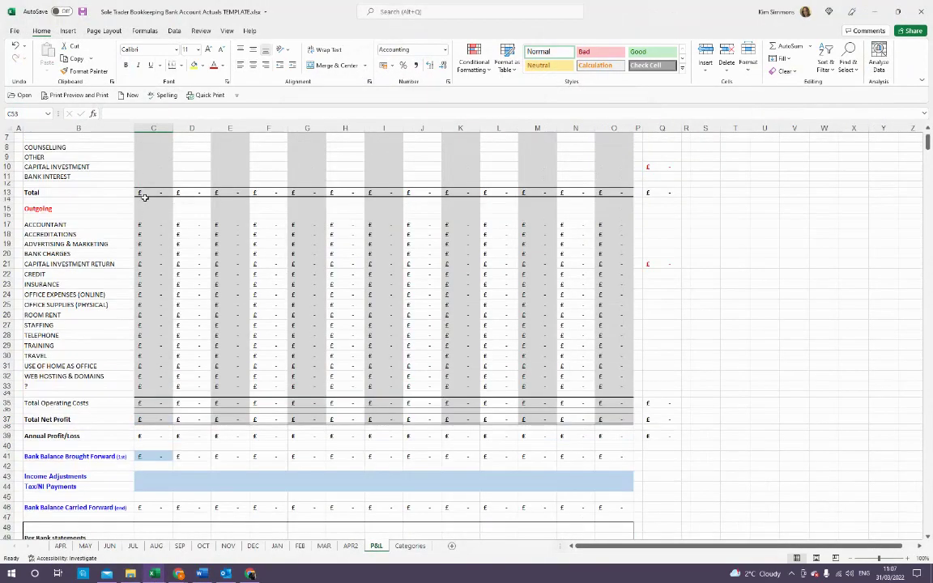
scroll(144, 197, "up", 2)
left_click(151, 216)
type("4,49")
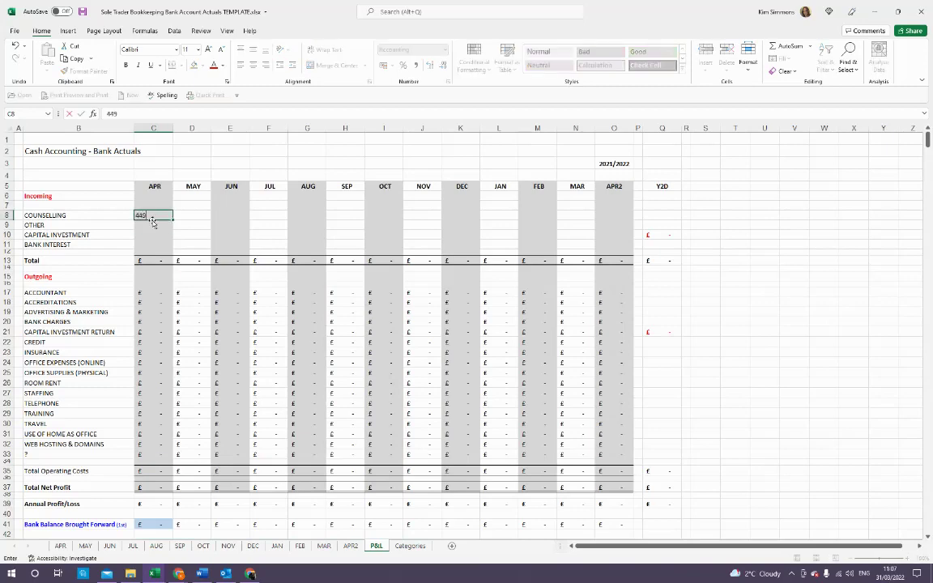
type("5")
key("Return")
Step: Glance at the Book1 transactions again, then return to the bookkeeping workbook
mouse_move(217, 570)
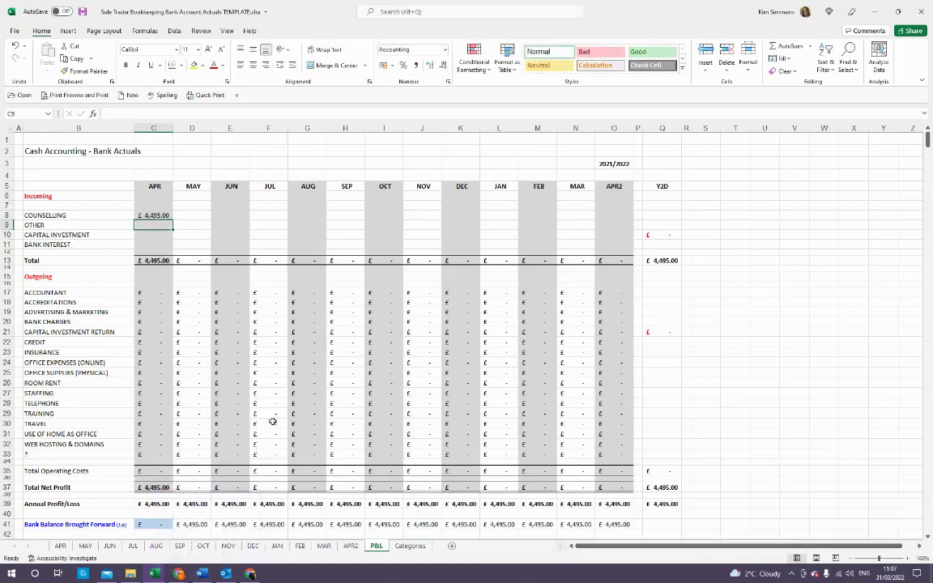
scroll(274, 421, "down", 2)
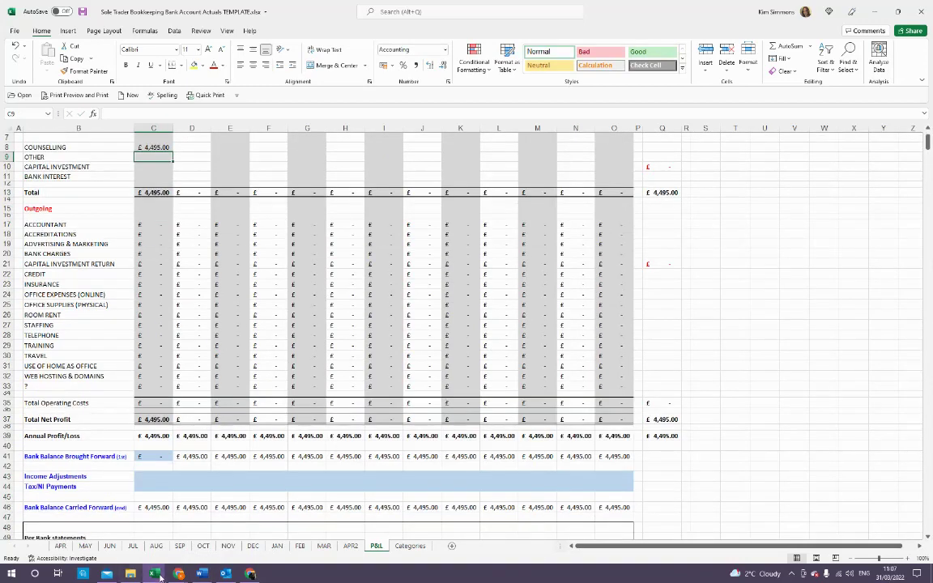
mouse_move(153, 573)
left_click(172, 555)
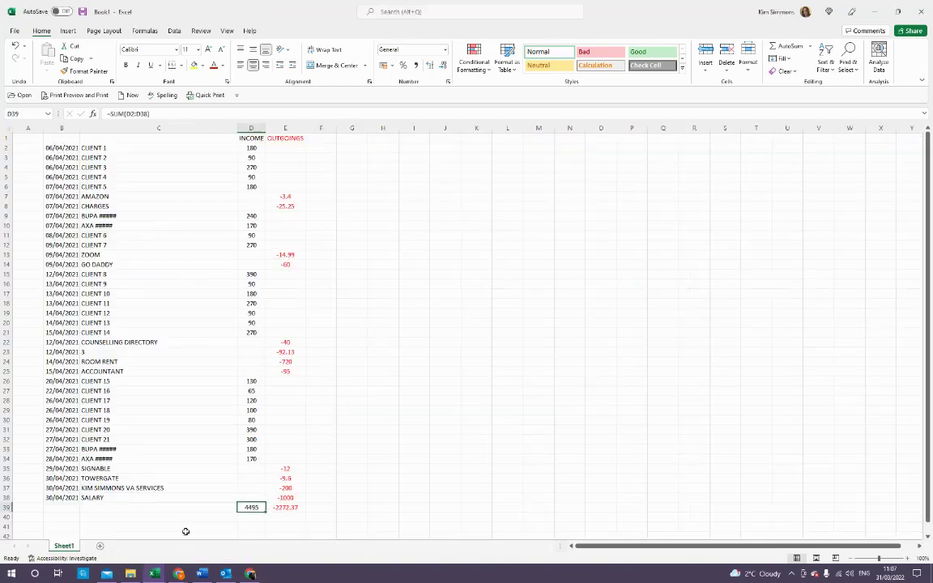
left_click(56, 507)
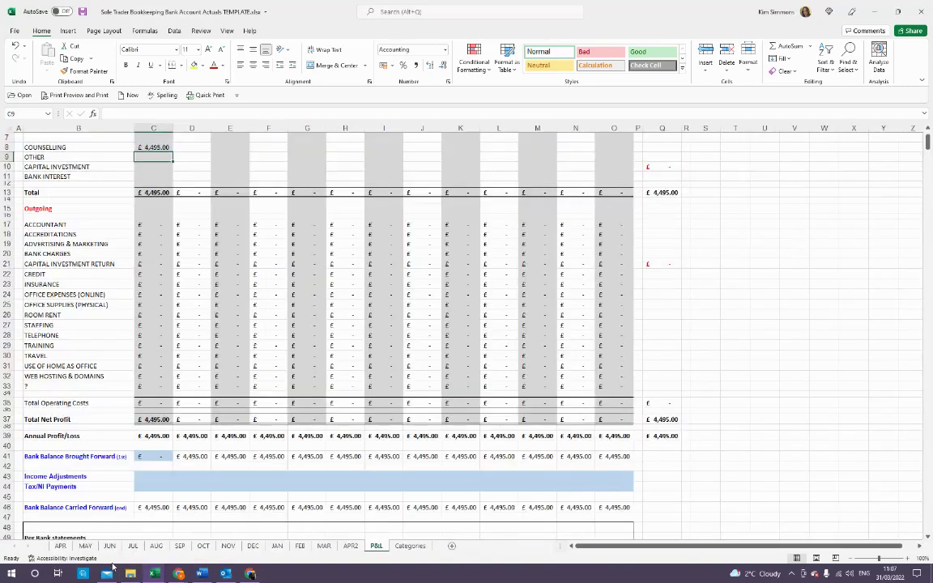
Step: Look up the AMAZON outgoing in the Book1 bank statement, then return to the bookkeeping workbook
left_click(59, 546)
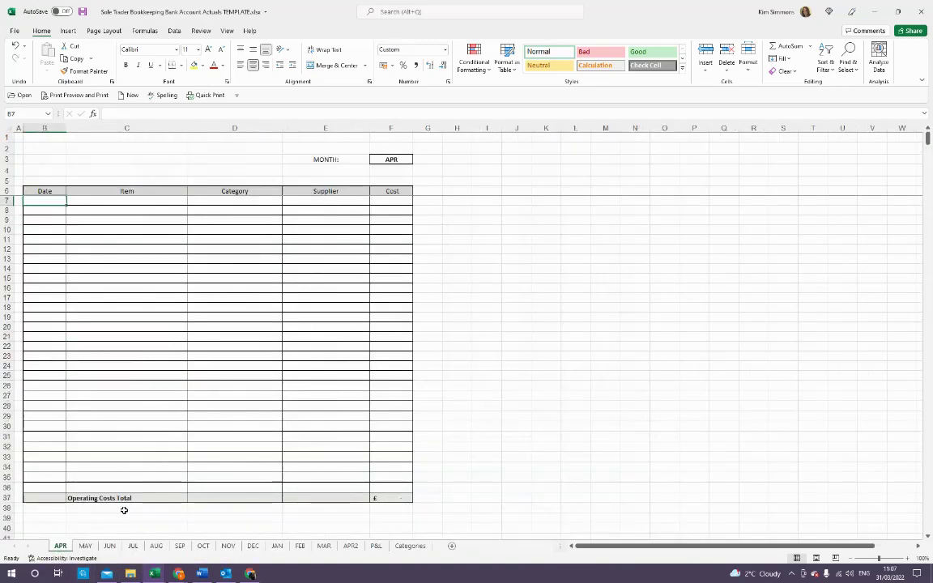
mouse_move(153, 572)
left_click(178, 544)
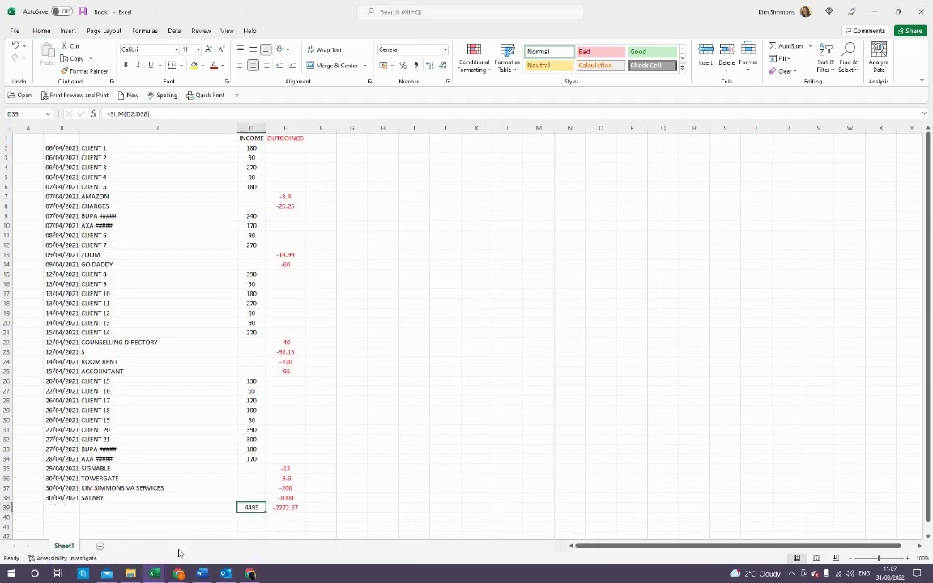
left_click(275, 193)
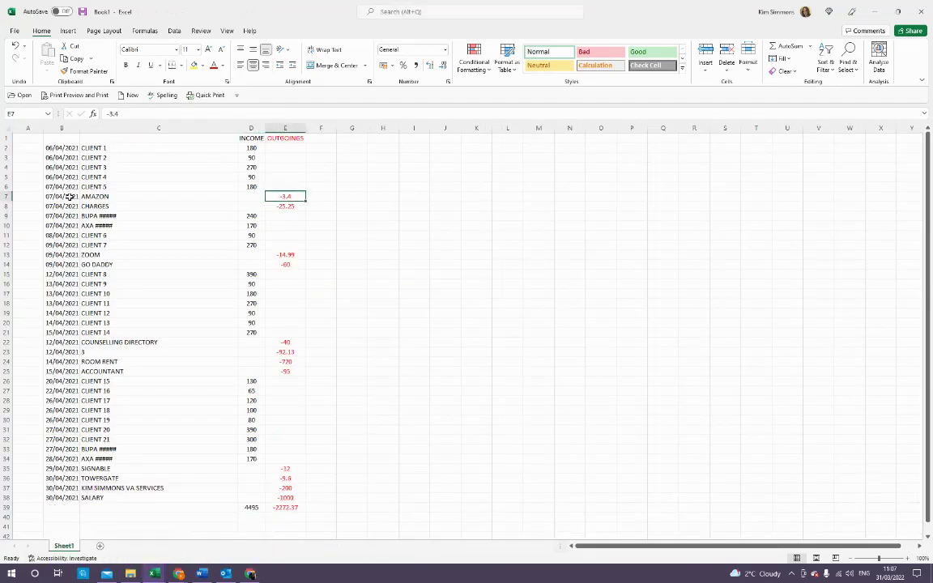
key("Left")
key("Left")
key("Left")
left_click(314, 196)
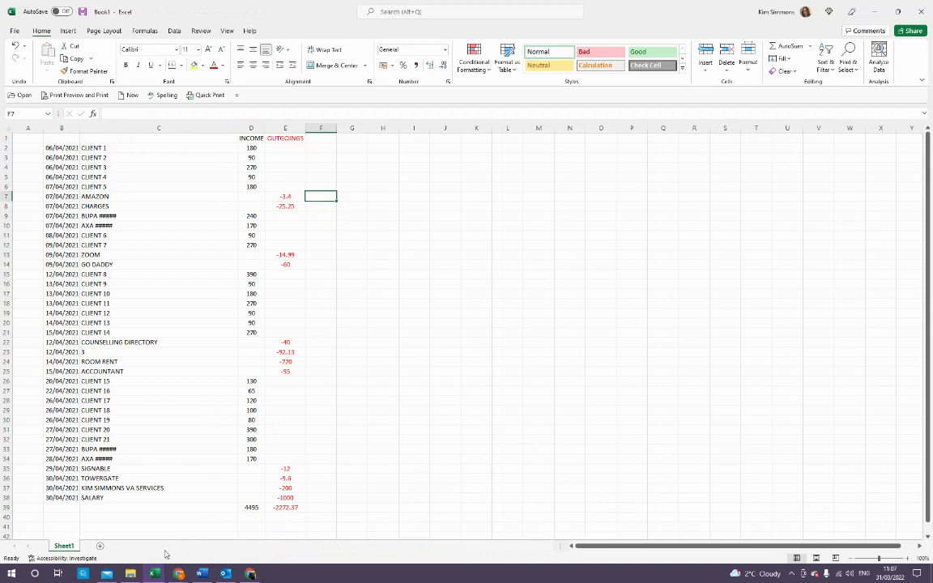
mouse_move(153, 572)
left_click(101, 531)
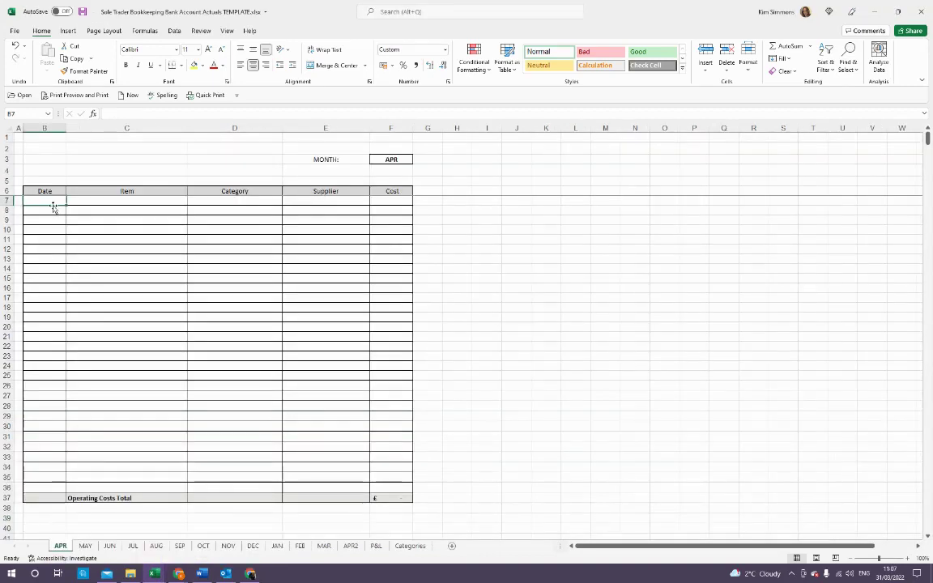
Step: Enter 07/04/21, NOTEBOOKS and category OFFICE SUPPLIES (PHYSICAL) in APR row 7
type("07/04/21")
key("Tab")
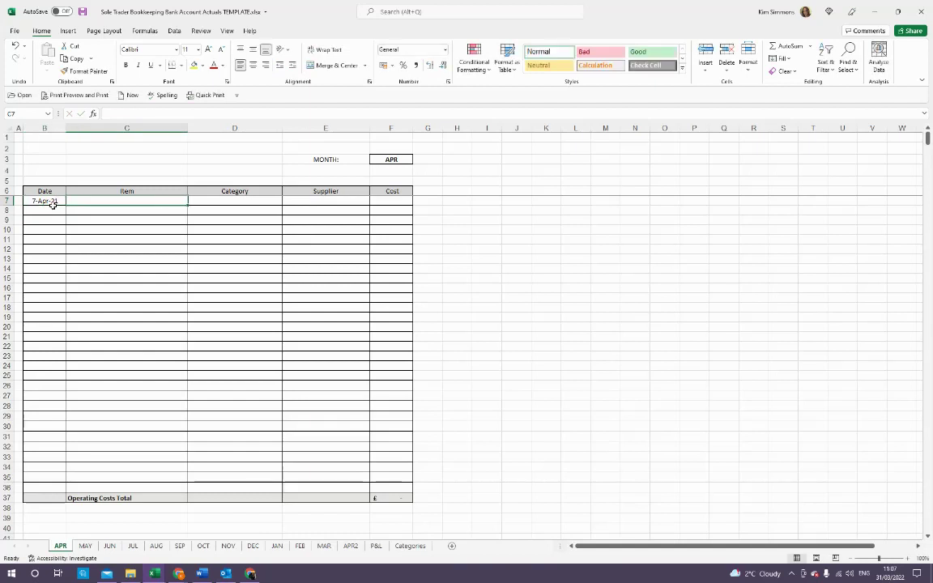
type("NOTEBOOKS")
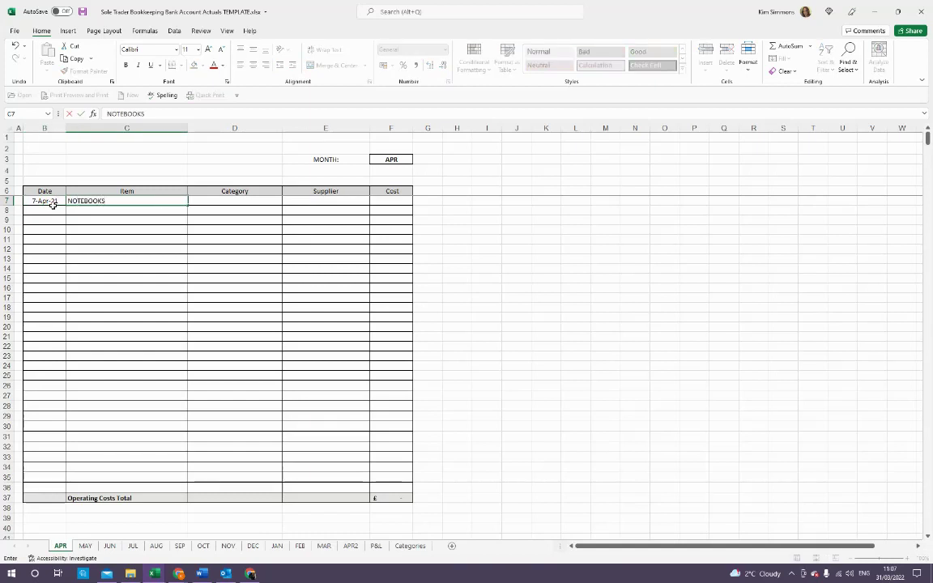
key("Tab")
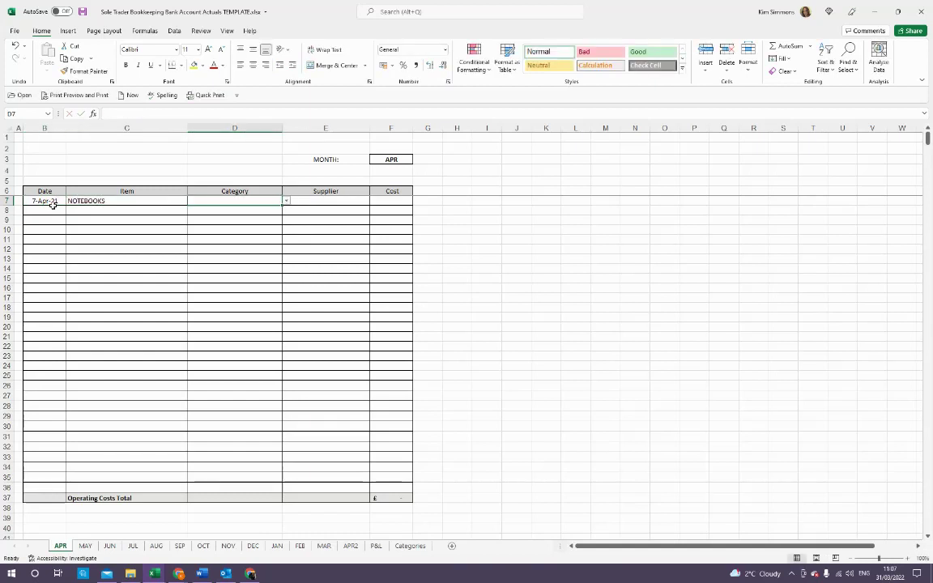
left_click(286, 201)
scroll(262, 238, "down", 1)
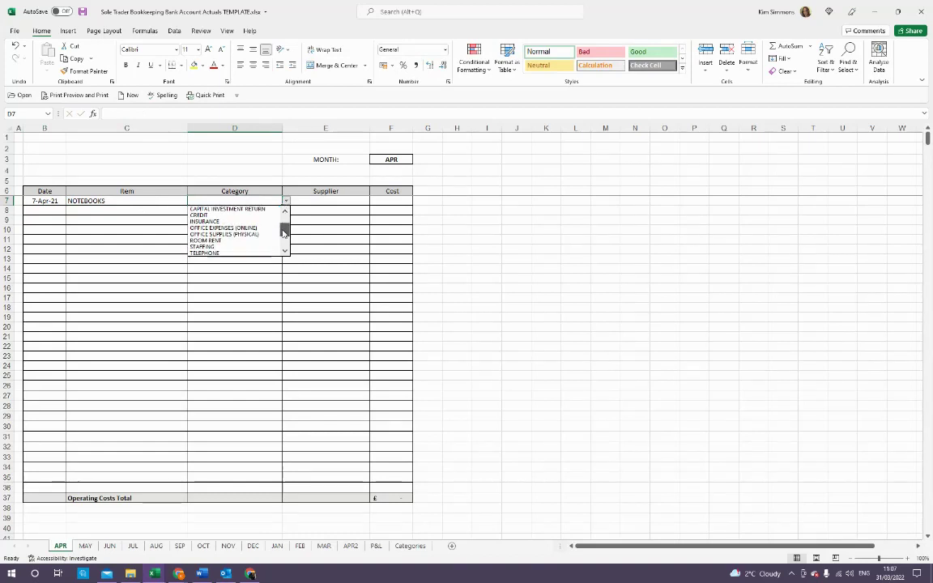
left_click(262, 235)
Step: Add supplier AMAZON and cost £3.40 to the notebooks expense in row 7
left_click(315, 204)
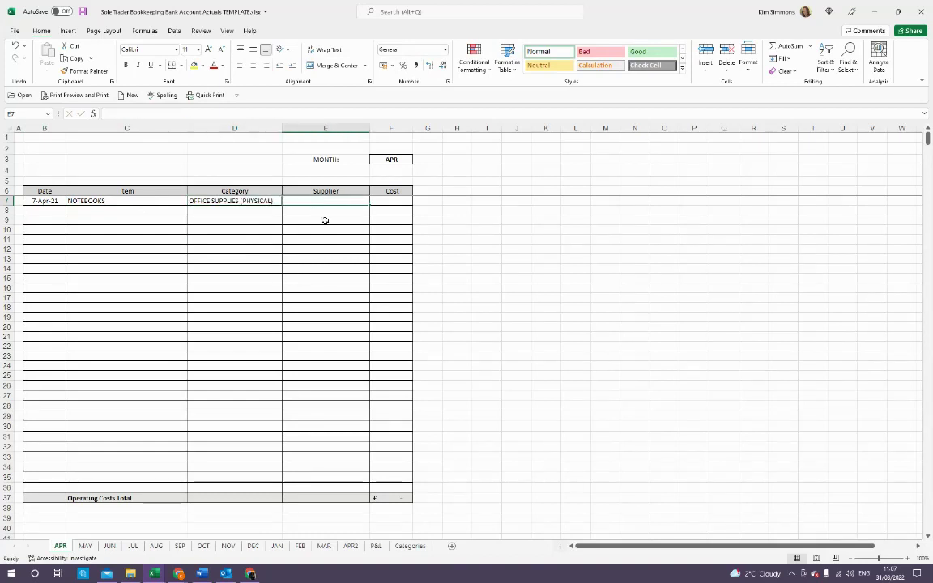
type("AMAZON")
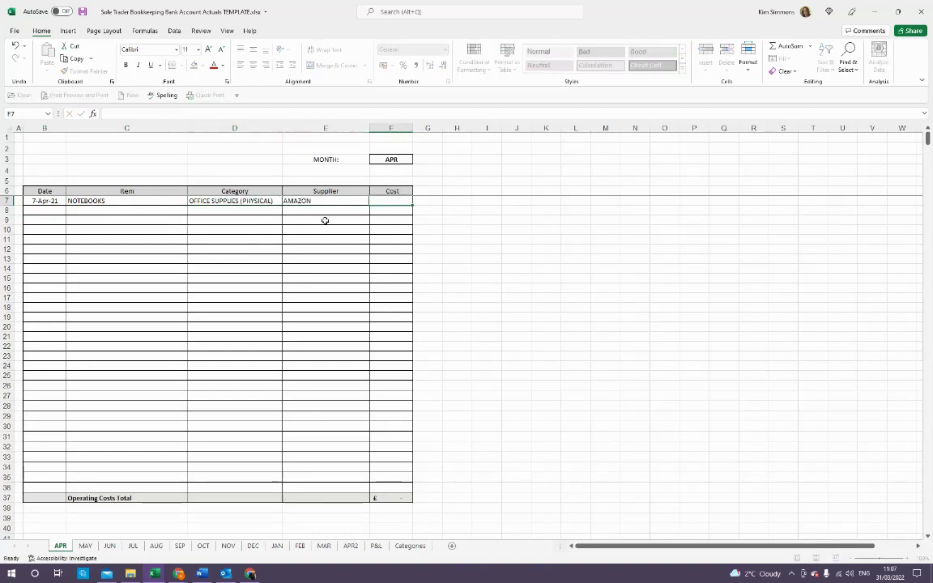
key("Tab")
type("3.4")
key("Return")
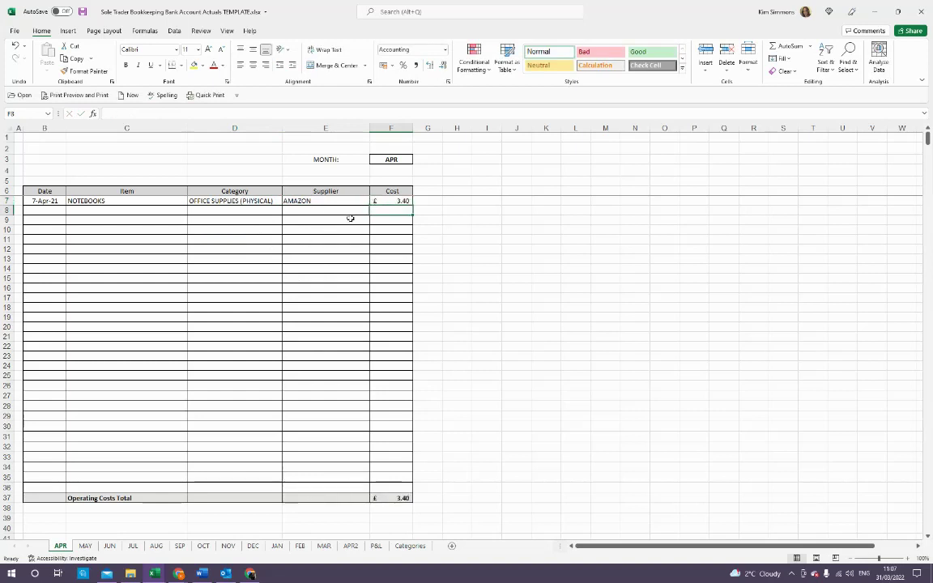
left_click(381, 199)
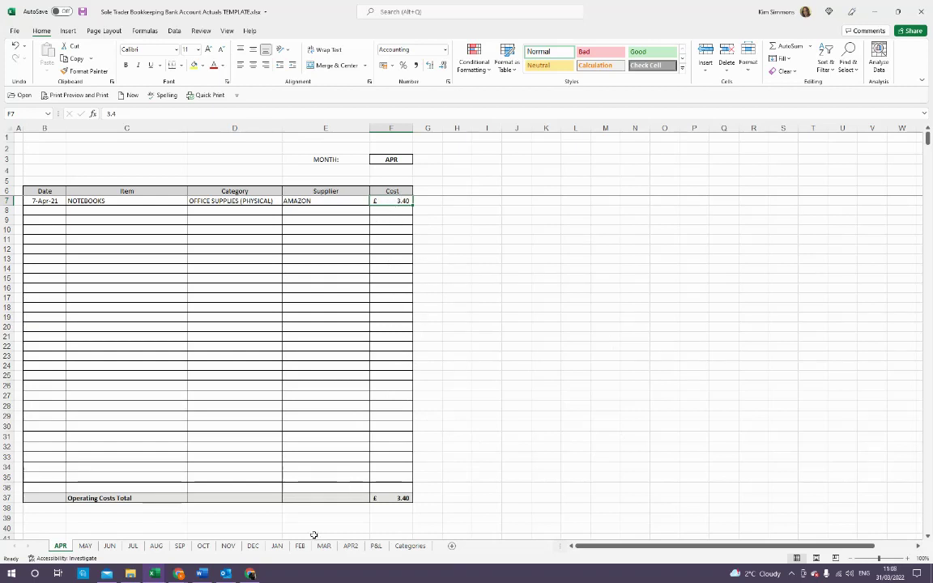
Step: Type ADDED in F7 beside Book1's AMAZON outgoing, then return to the bookkeeping workbook
left_click(153, 573)
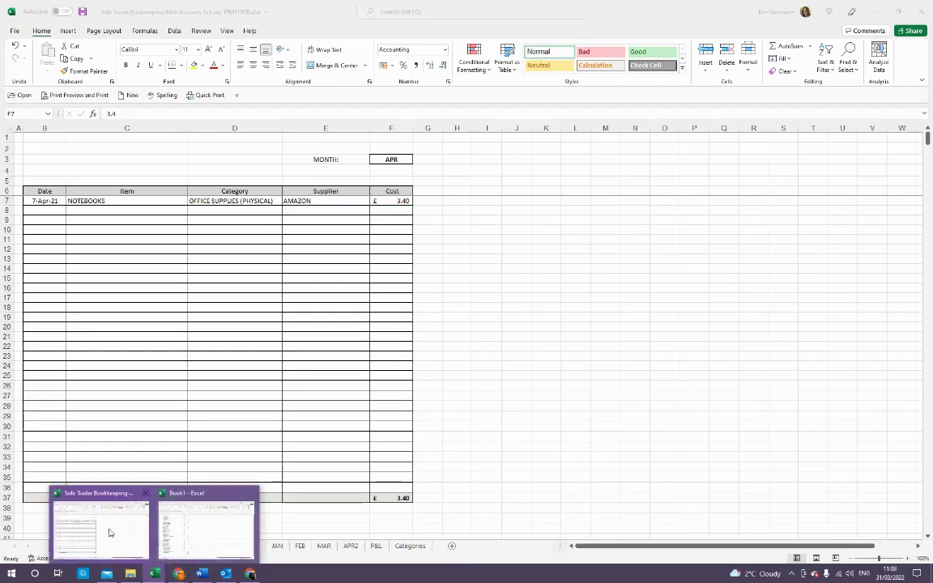
left_click(207, 522)
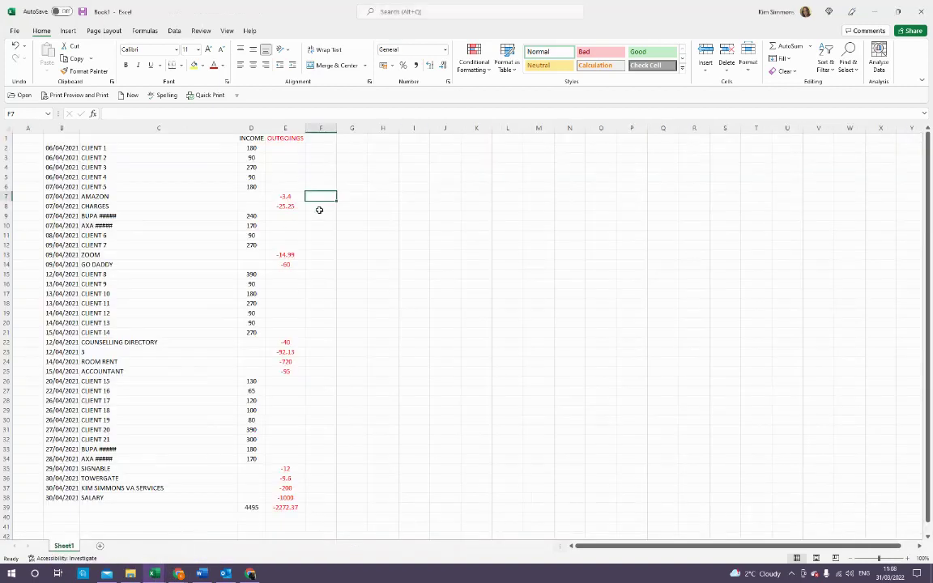
type("ADDED")
key("Return")
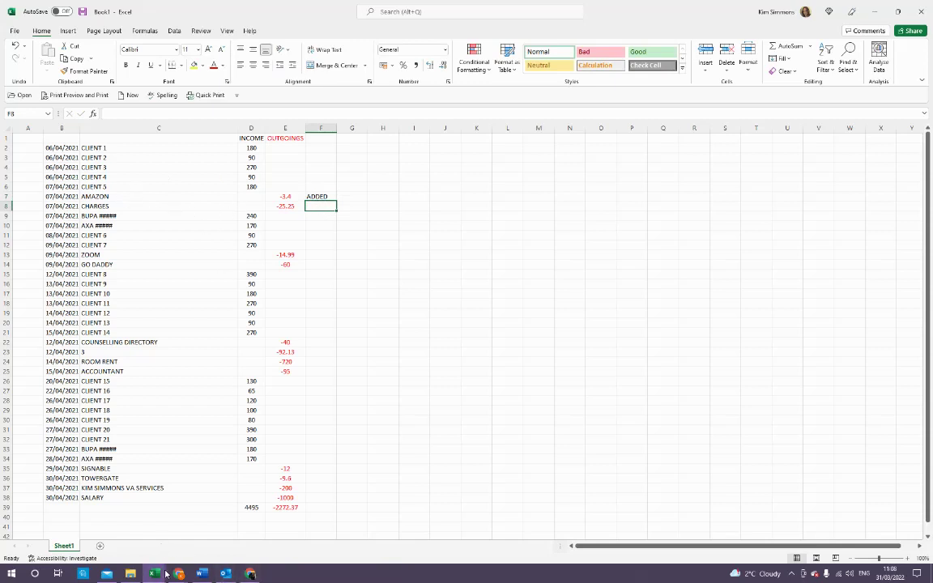
mouse_move(166, 574)
left_click(122, 514)
Step: Enter 7/4/21, BANK CHARGES, cost 25.25 and category BANK CHARGES in APR row 8
left_click(44, 210)
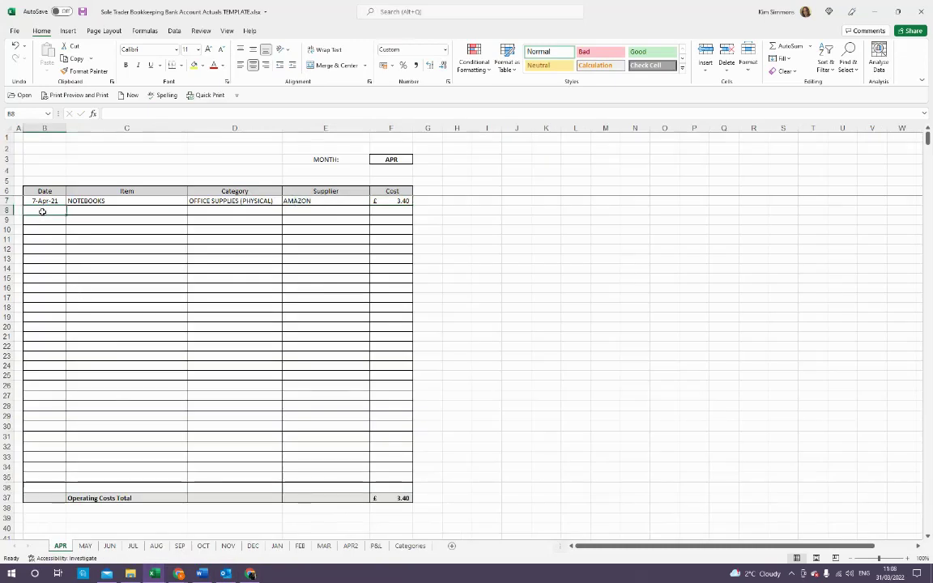
type("7/4/21")
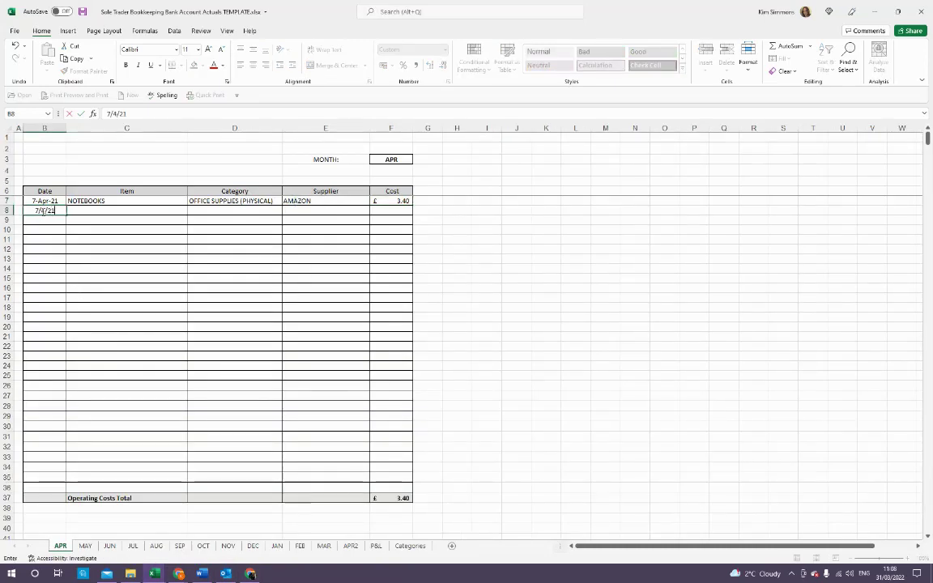
key("Tab")
type("BANK CHARGES")
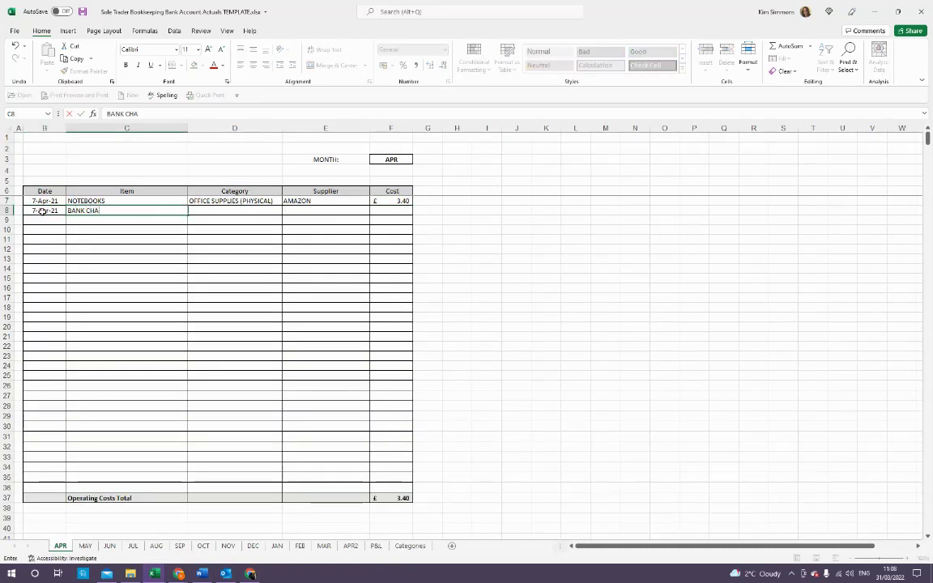
key("Tab")
key("Tab")
key("Tab")
type("2")
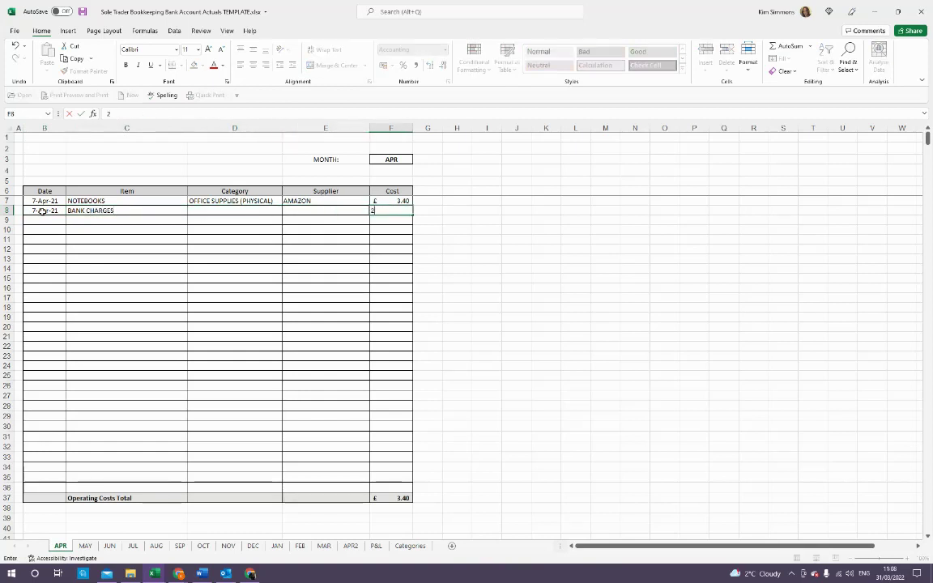
type("5.25")
left_click(243, 211)
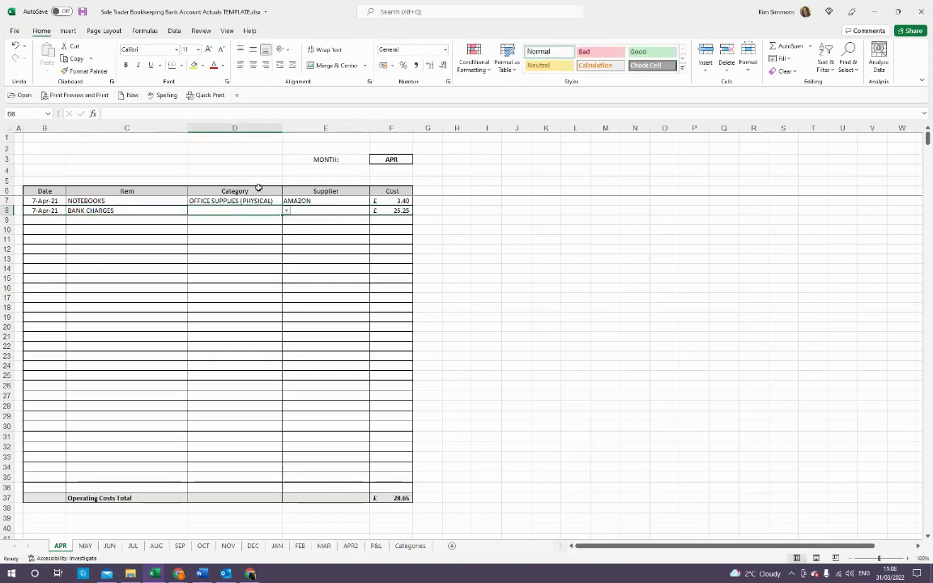
left_click(287, 211)
left_click(235, 229)
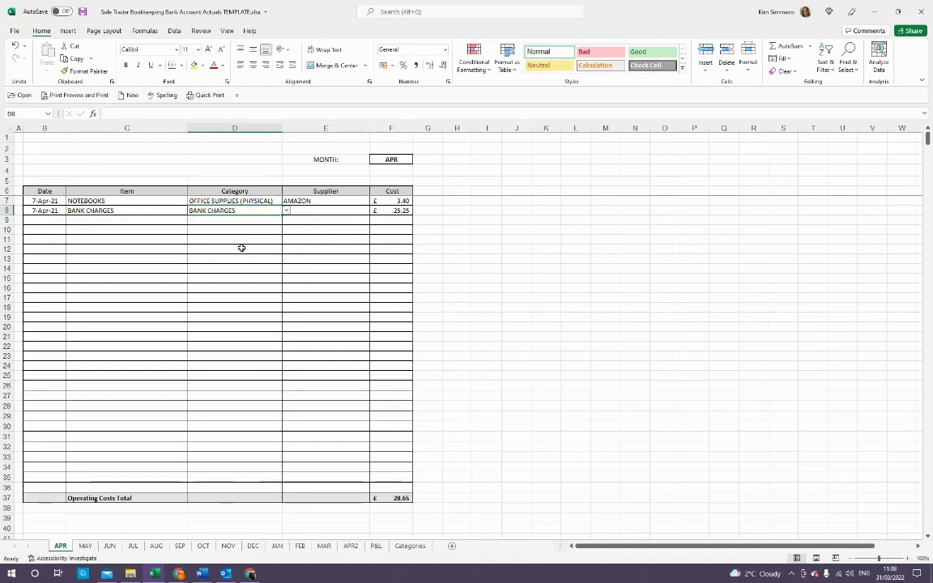
left_click(326, 212)
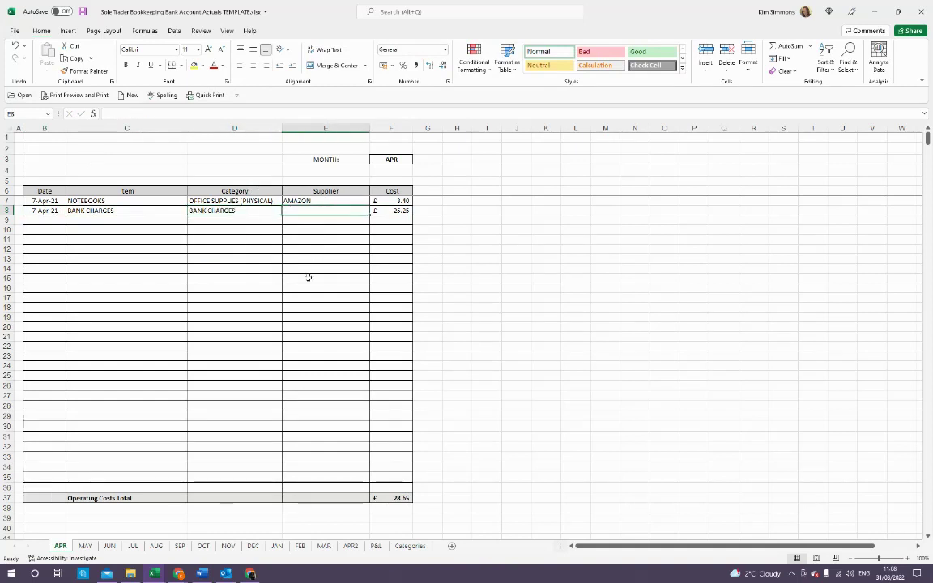
Step: After checking Book1, record STARLING as the row 8 supplier, then bring Book1 forward
mouse_move(153, 573)
left_click(166, 527)
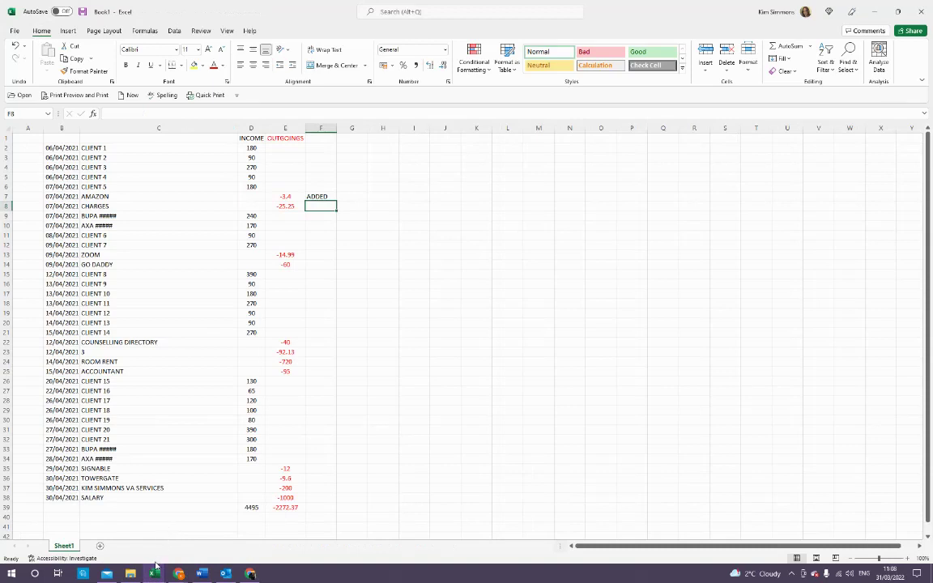
mouse_move(154, 567)
left_click(101, 522)
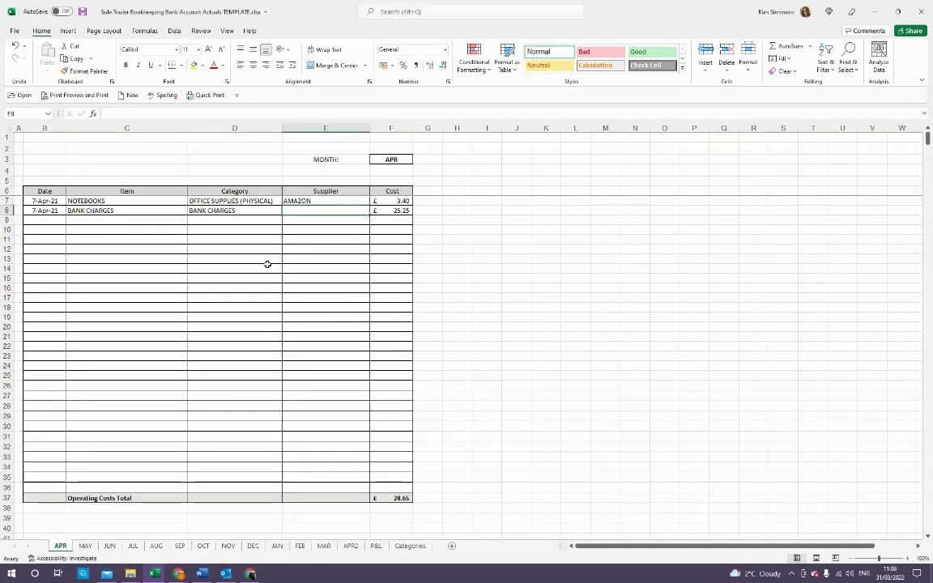
type("STARLING")
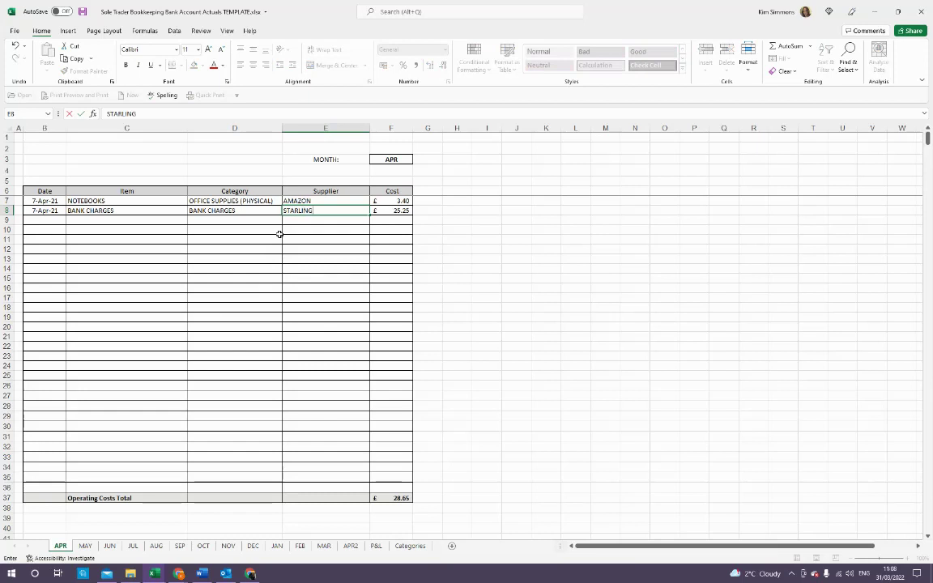
key("Return")
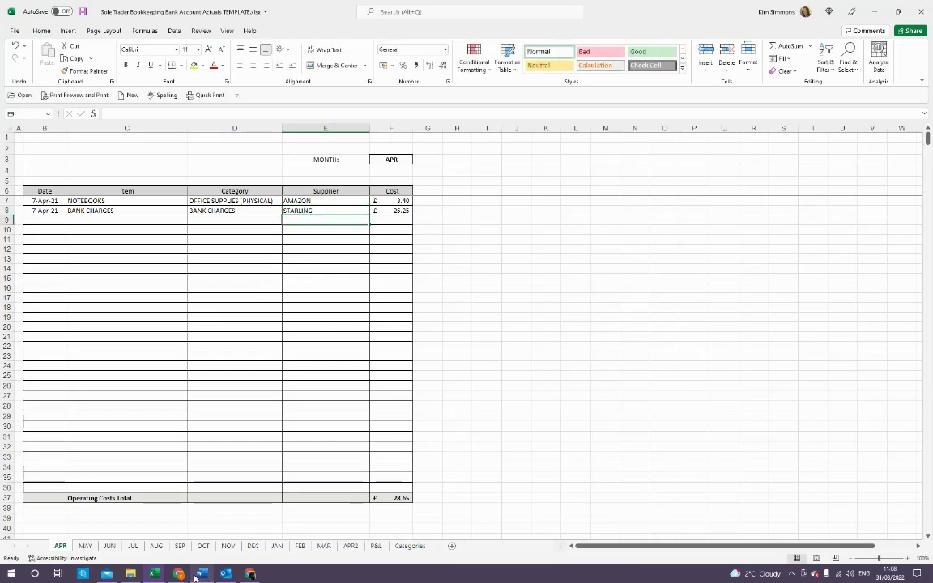
mouse_move(160, 573)
left_click(207, 527)
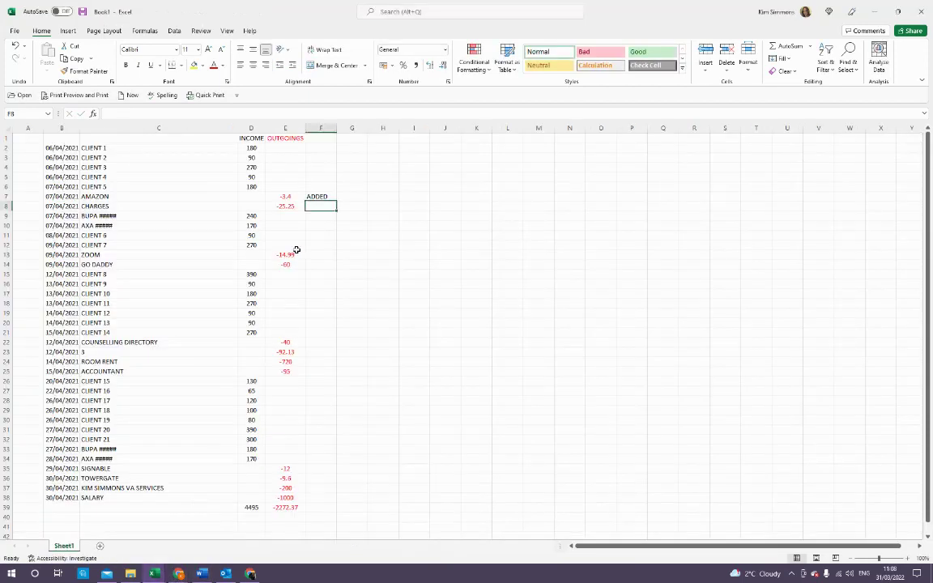
Step: Mark Book1's CHARGES outgoing ADDED in F8 and move down to the ZOOM row
type("A")
key("Return")
key("Down")
key("Down")
key("Down")
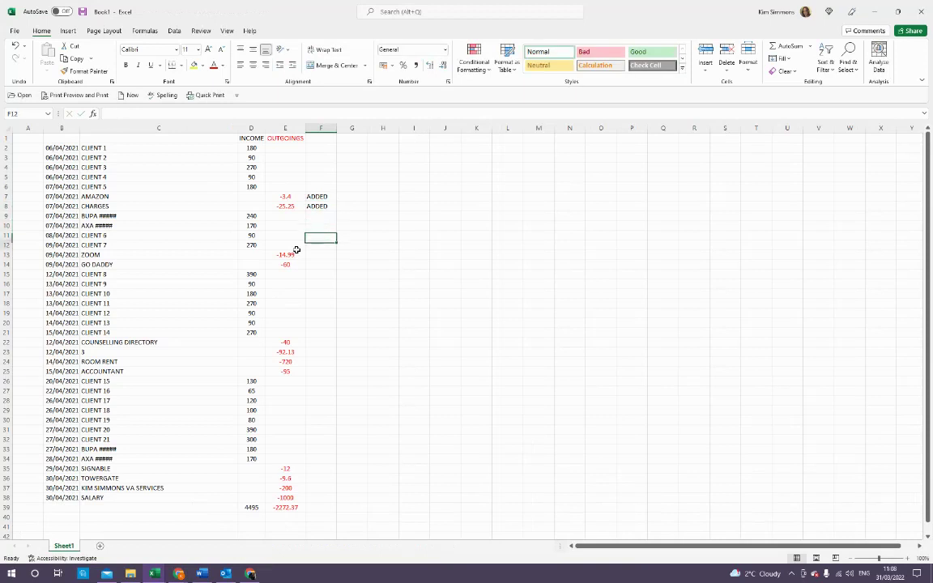
key("Down")
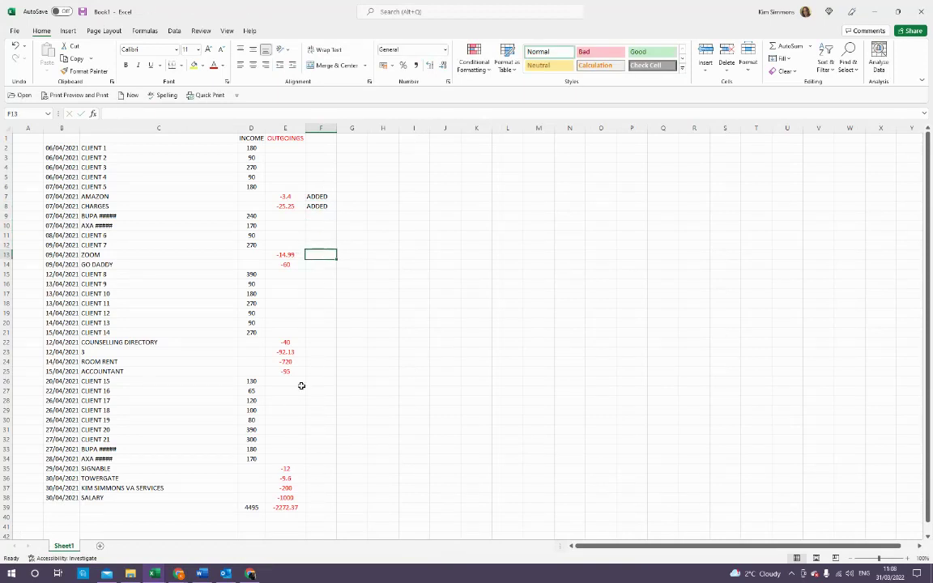
Step: Inspect and confirm the APR sheet's Operating Costs Total formula in the template
mouse_move(157, 570)
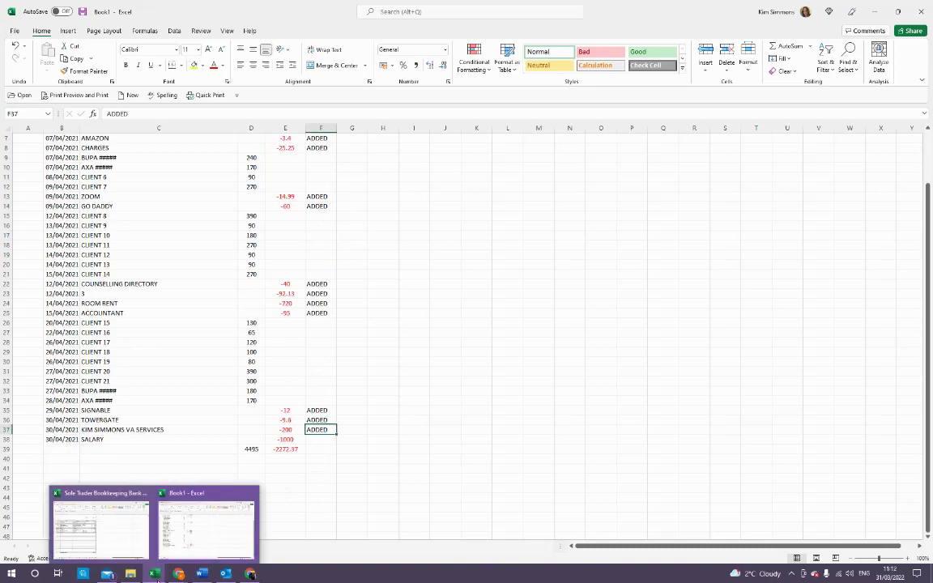
left_click(134, 544)
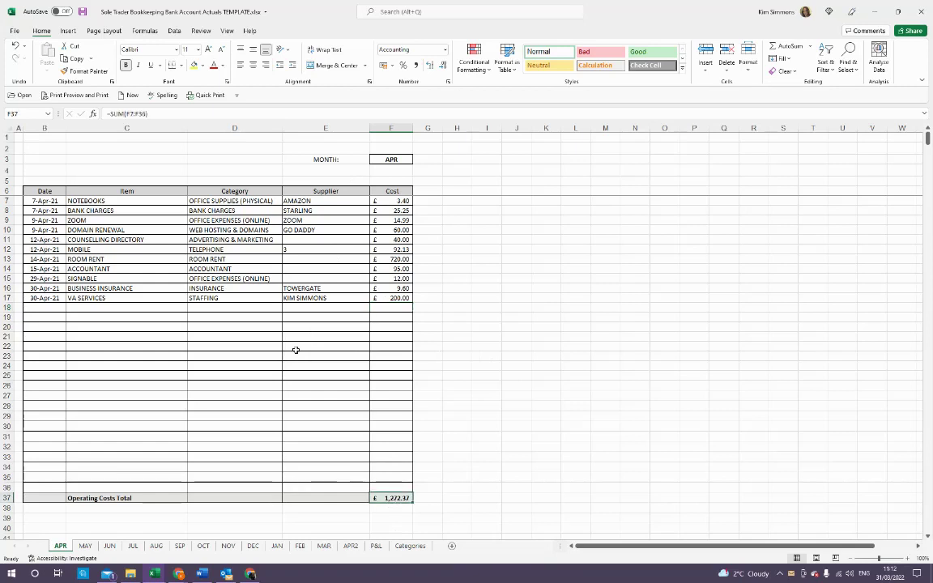
double_click(392, 500)
key("Return")
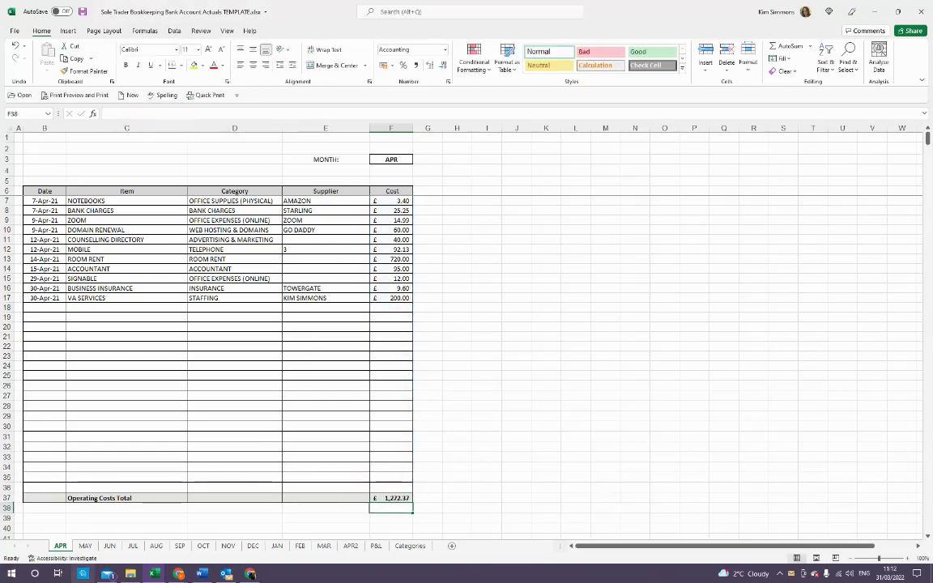
Step: In Book1, select the outgoings above the -1000 salary row to confirm the -1,272.37 sum
mouse_move(151, 571)
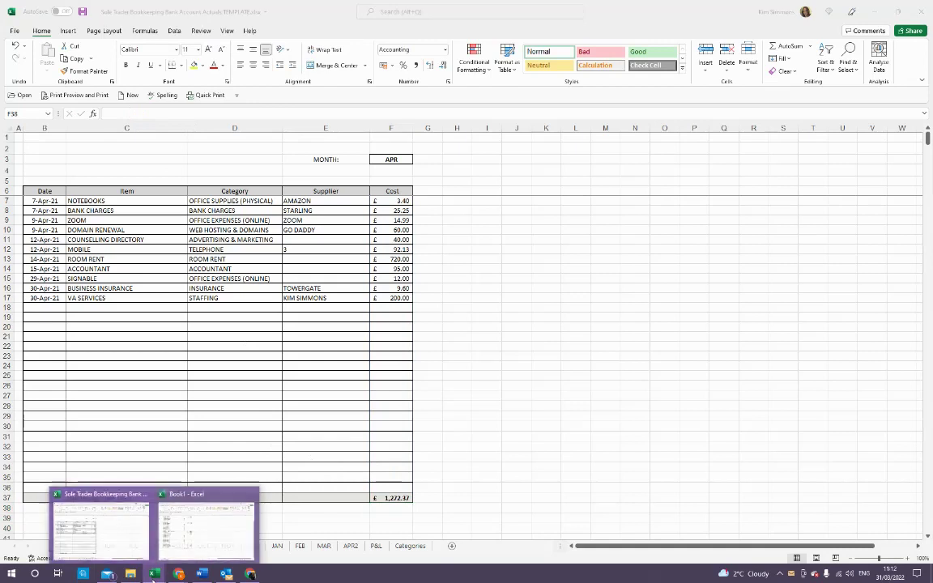
left_click(183, 536)
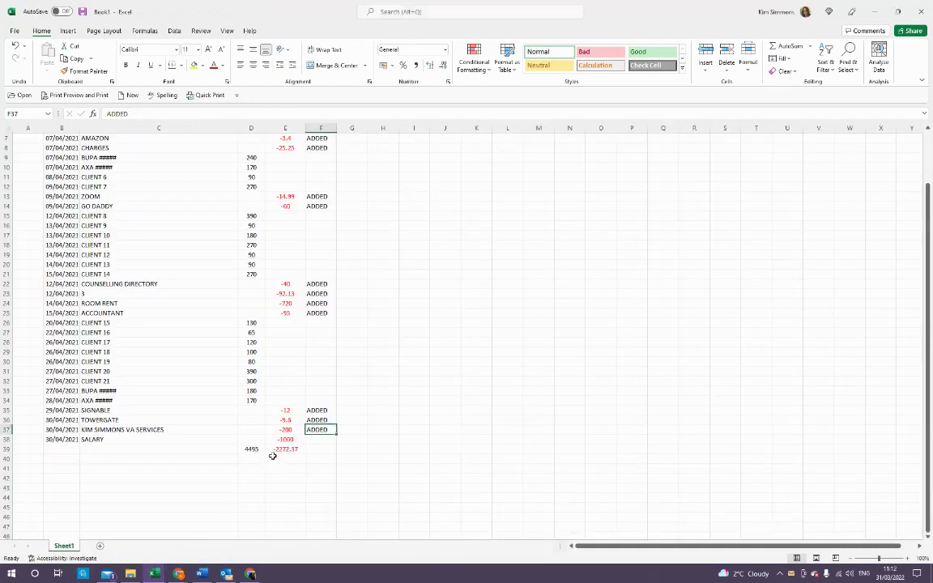
left_click(275, 439)
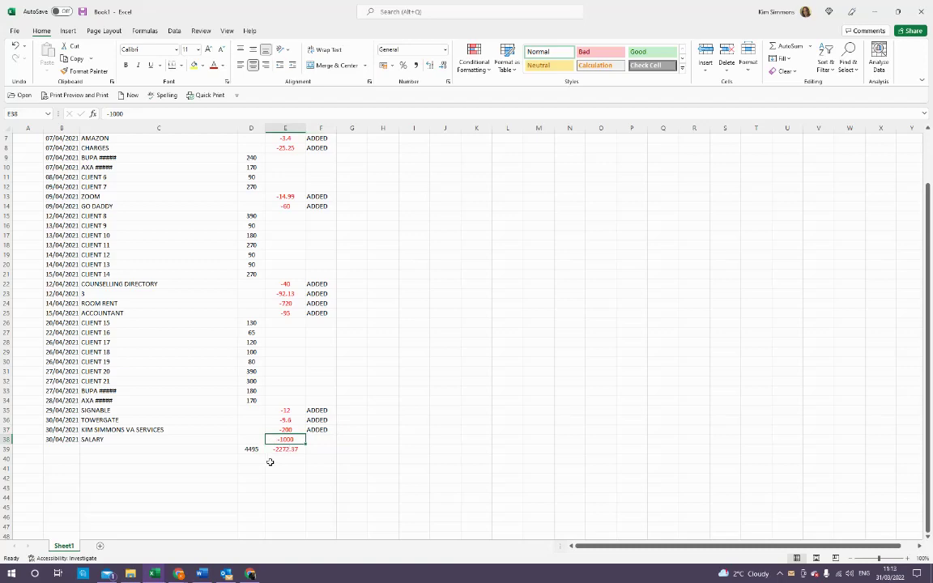
left_click_drag(286, 430, 298, 174)
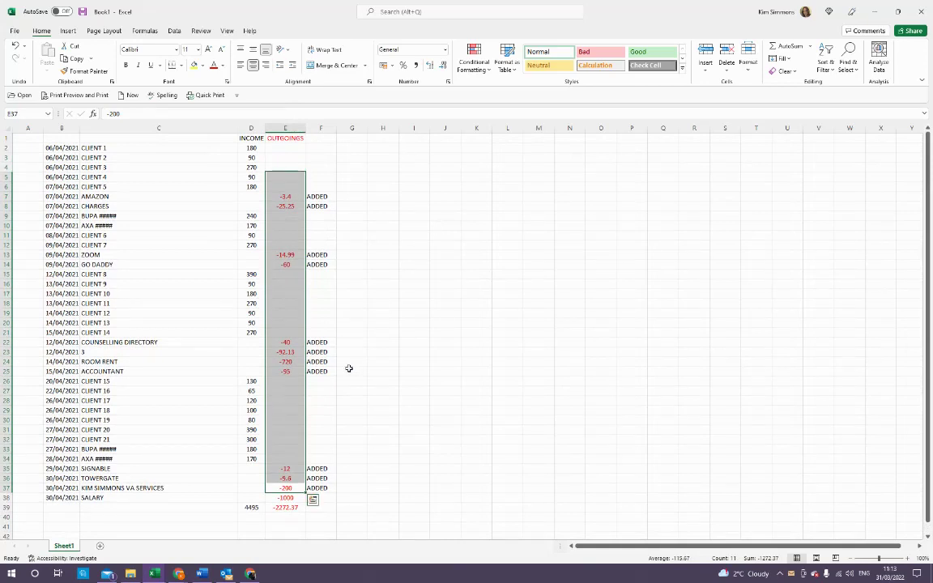
left_click(162, 574)
Step: Enter a £1,000 April income adjustment in C43 of the P&L sheet
left_click(101, 528)
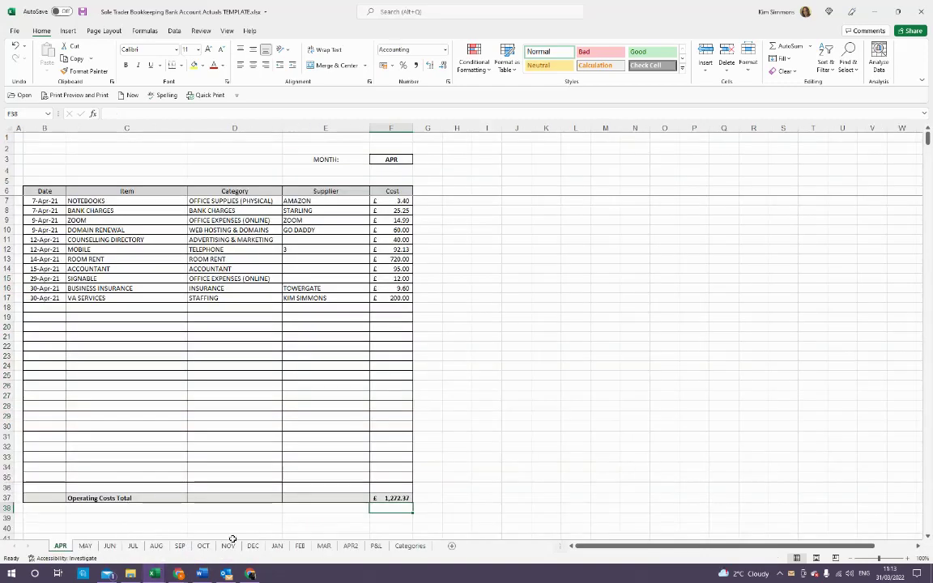
left_click(376, 546)
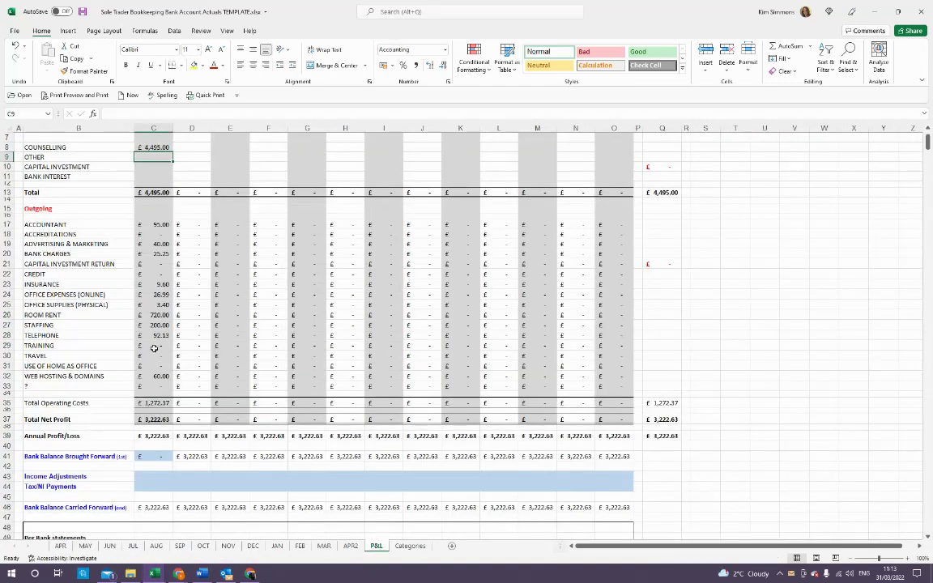
scroll(153, 349, "down", 4)
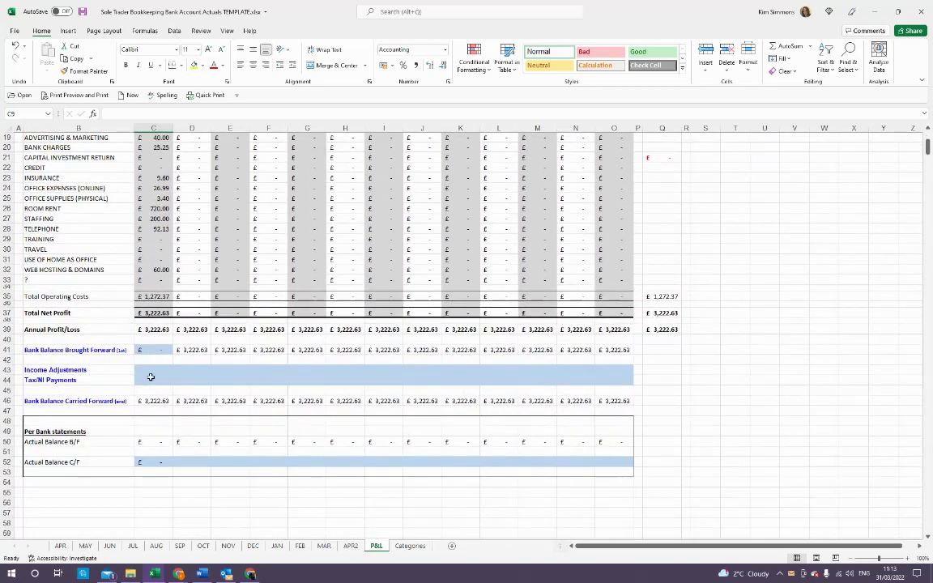
left_click(158, 371)
type("1000")
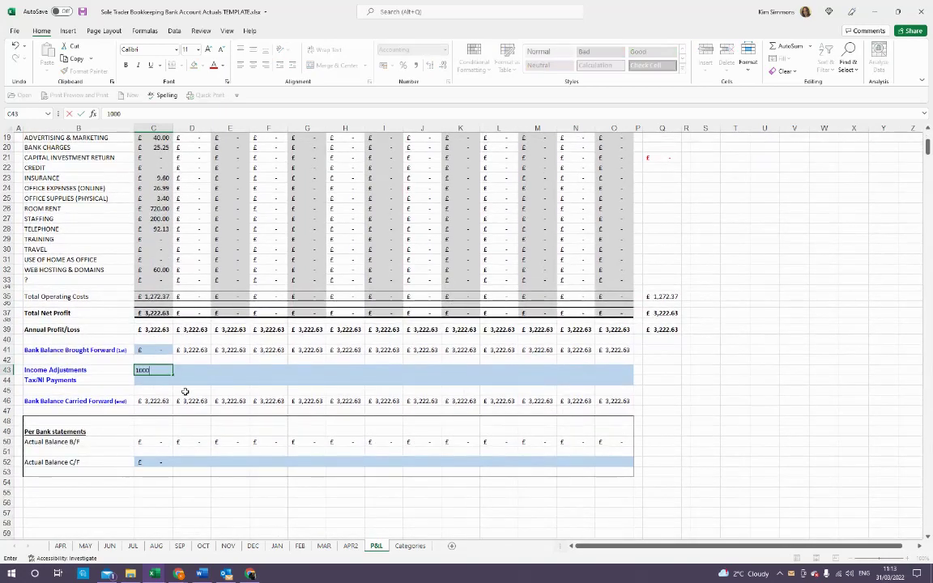
key("Return")
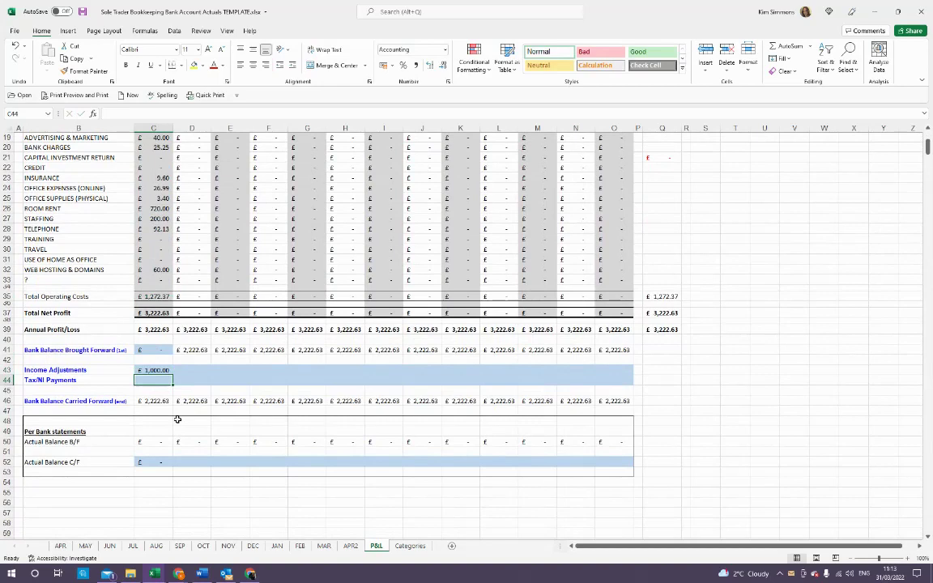
Step: Check the ADVERTISING & MARKETING and OFFICE EXPENSES (ONLINE) total formulas on the P&L
scroll(154, 357, "up", 5)
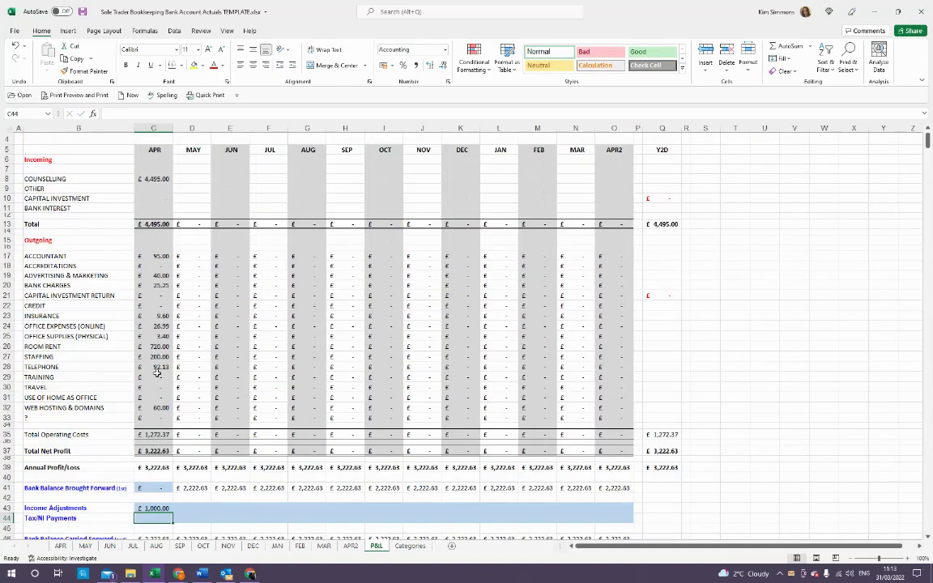
left_click(149, 276)
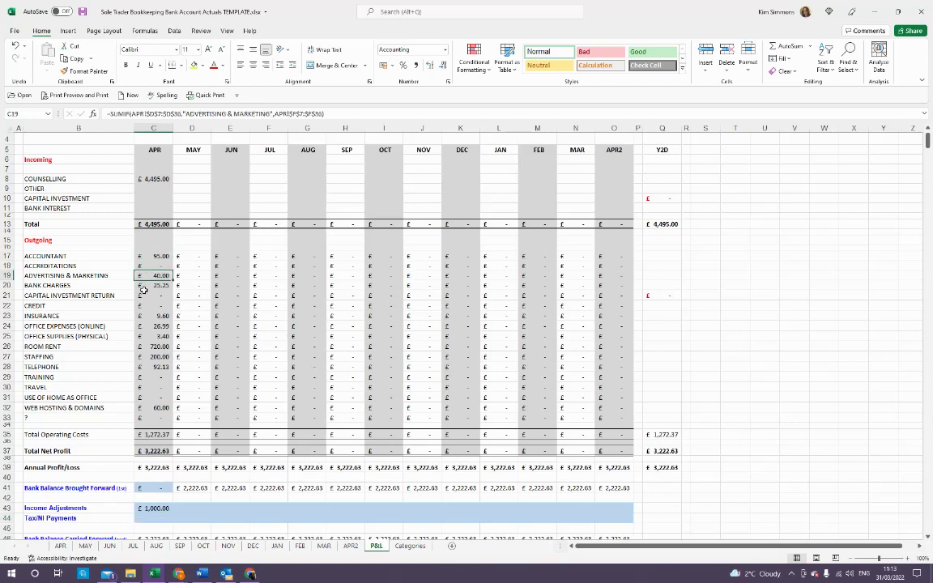
left_click(139, 325)
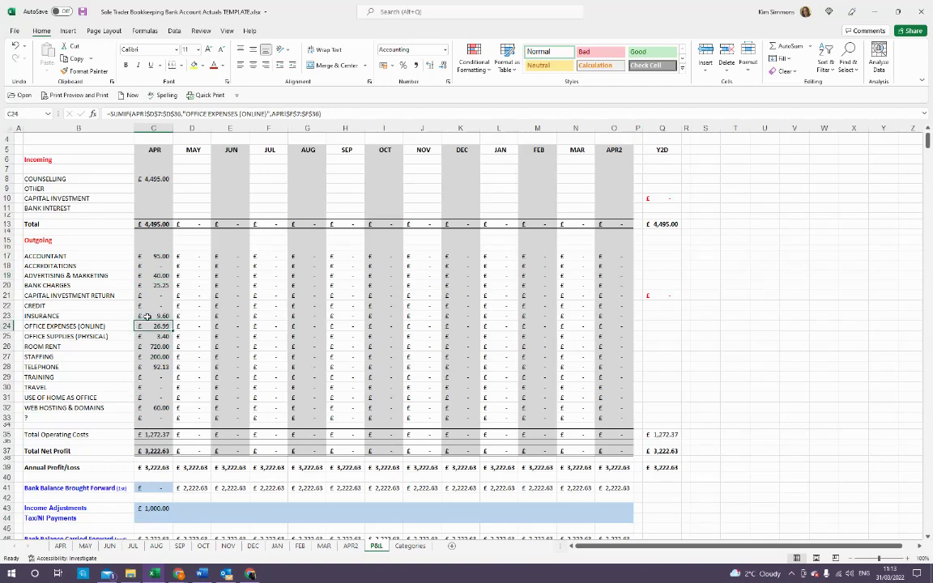
left_click(60, 545)
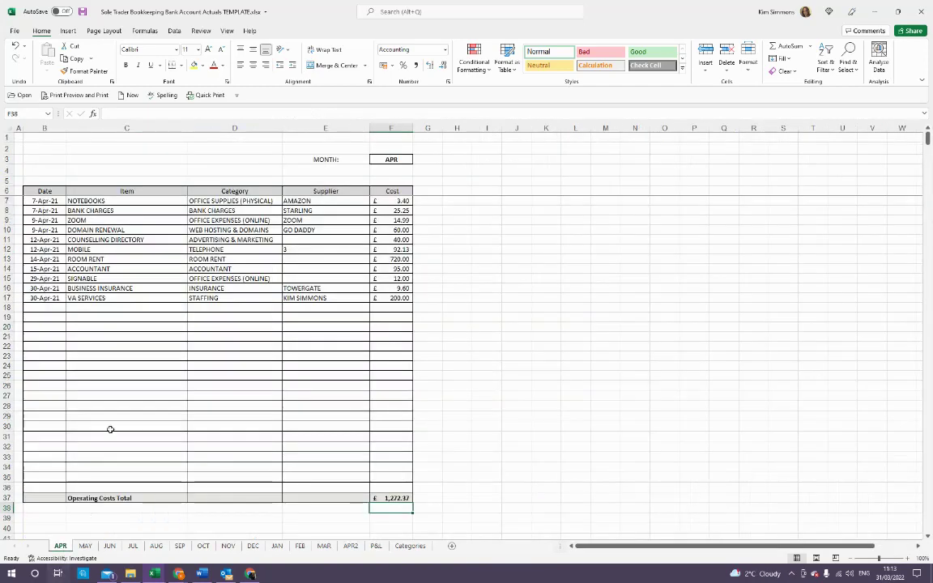
Step: Select the ZOOM and SIGNABLE rows on APR to check the online office costs, then revisit the P&L
left_click_drag(42, 220, 383, 222)
left_click_drag(50, 279, 379, 278)
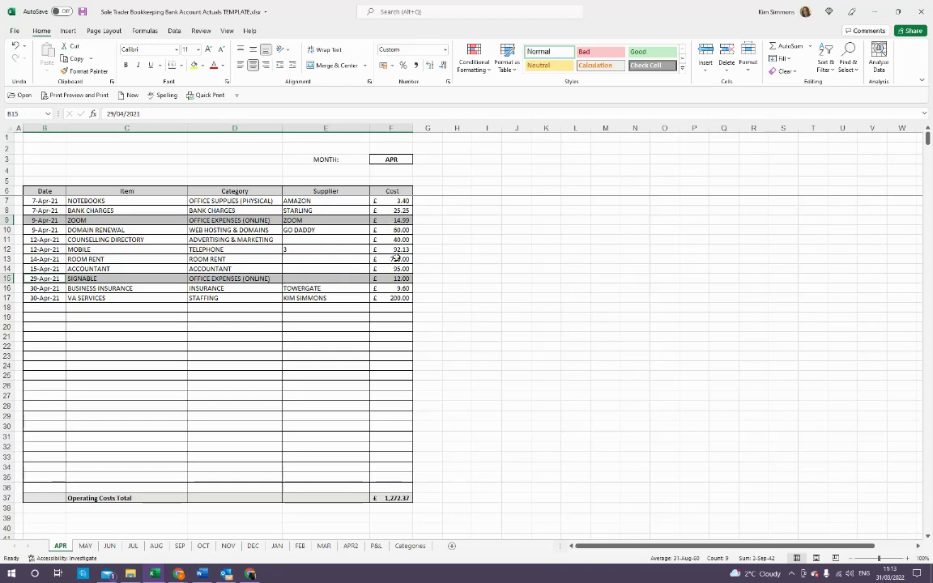
left_click(376, 546)
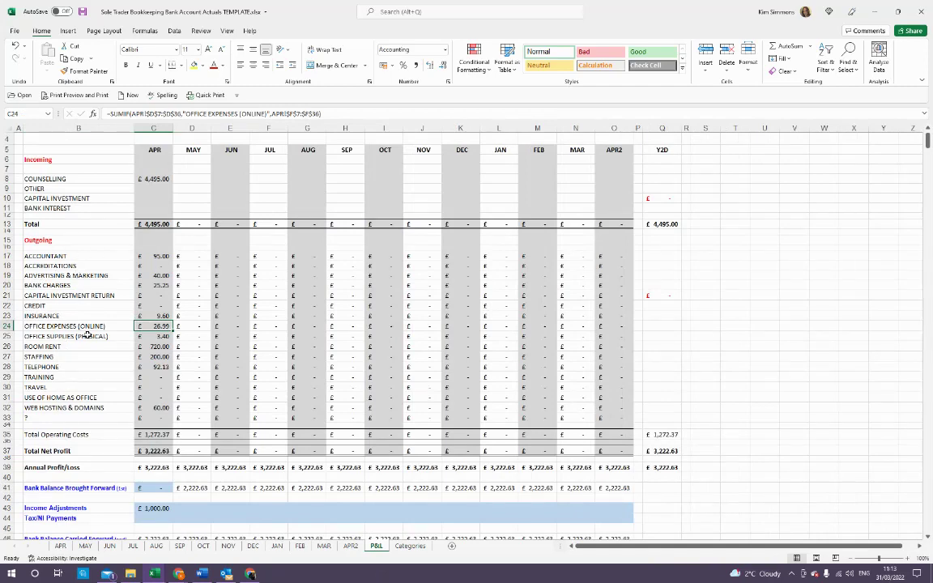
scroll(88, 332, "down", 2)
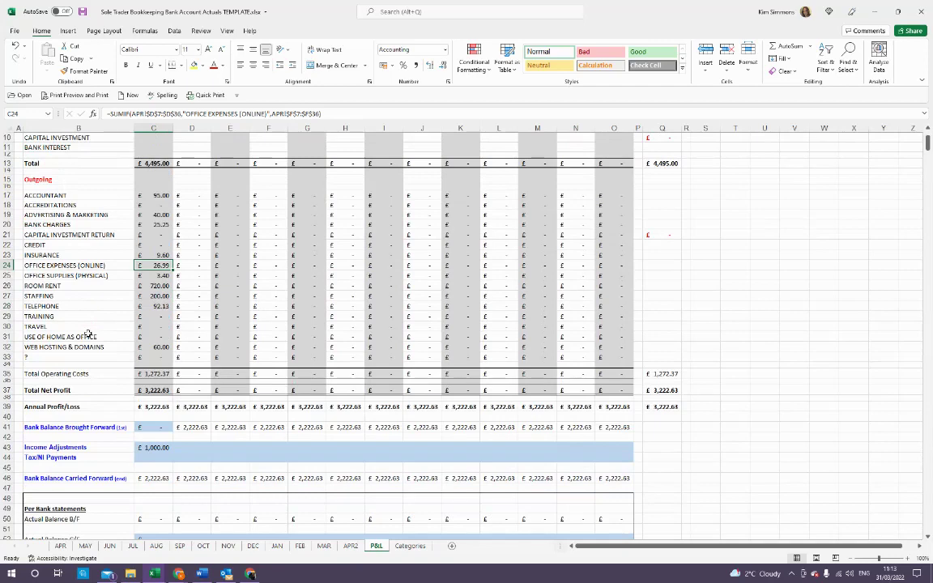
scroll(129, 390, "down", 2)
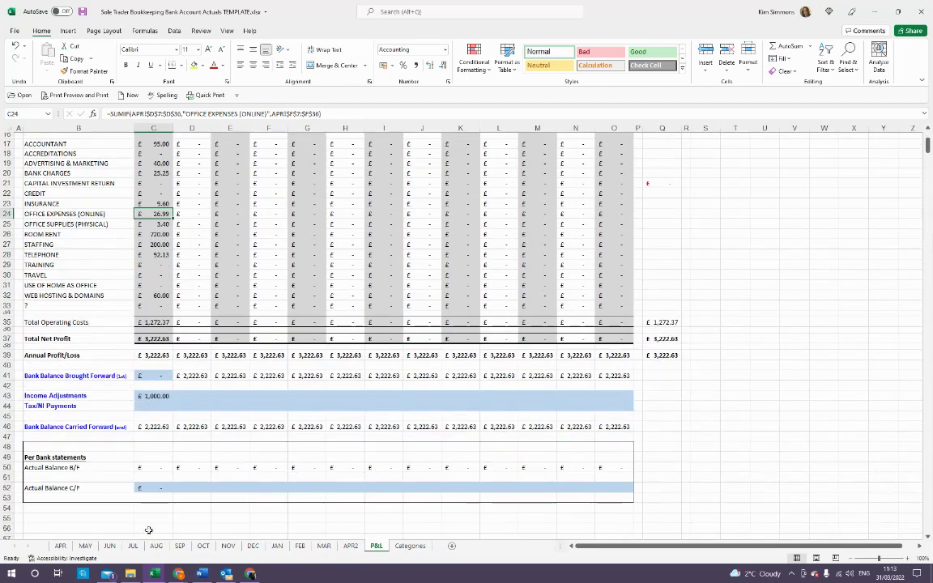
Step: Reveal the hidden 2222.63 closing balance in Book1's A1 by setting its font colour to Automatic
left_click(154, 488)
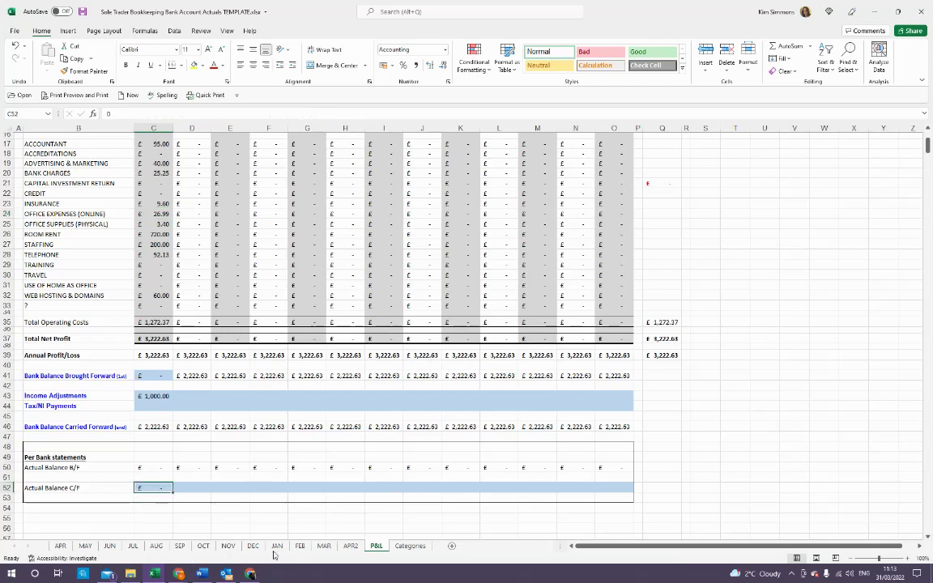
mouse_move(161, 574)
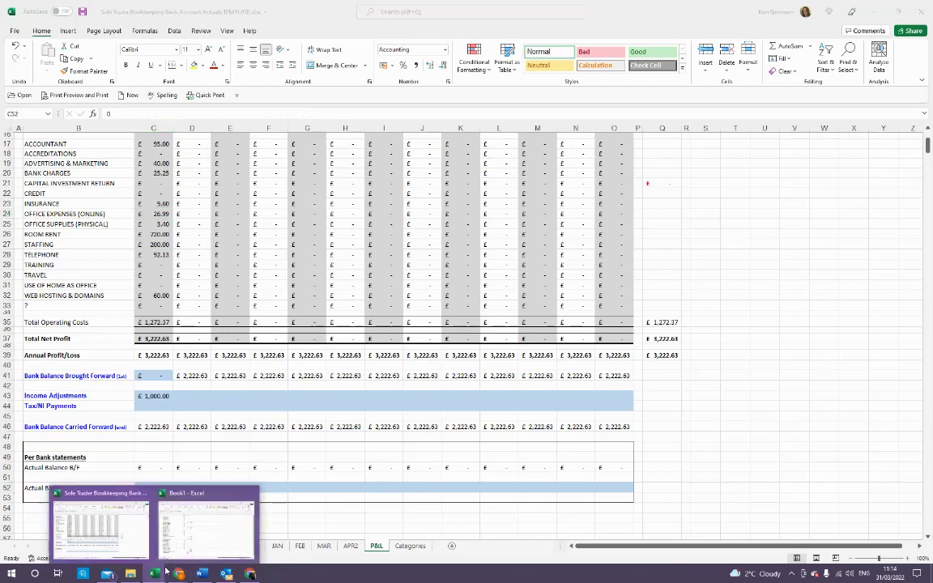
left_click(203, 526)
left_click(29, 138)
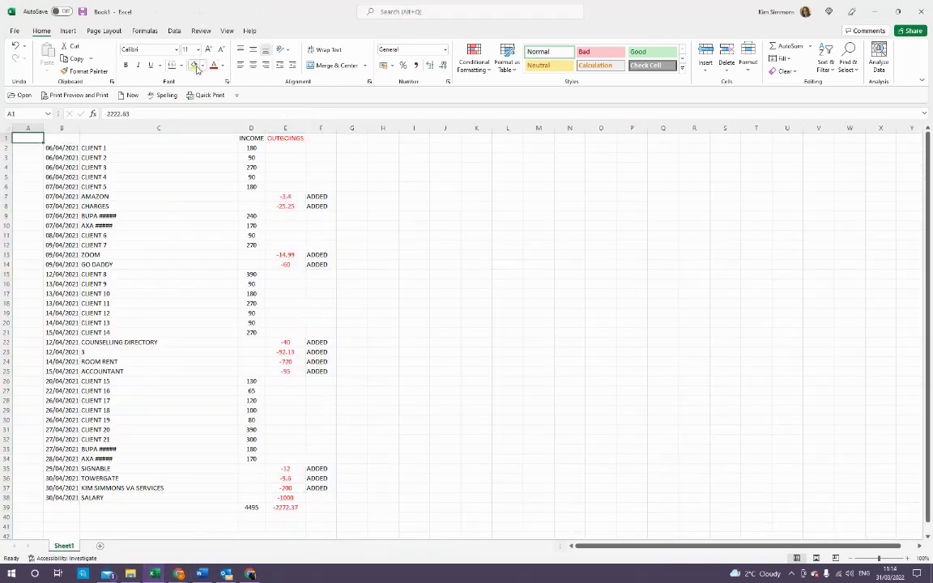
left_click(222, 66)
left_click(219, 73)
Step: Enter £2,222.63 as April's Actual Balance C/F in C52 and compare it with C46
mouse_move(159, 577)
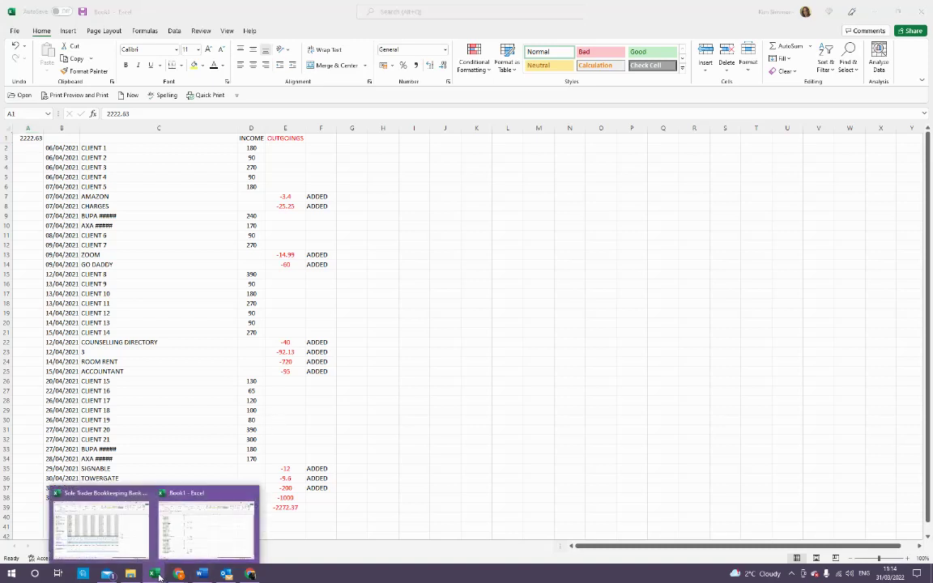
left_click(148, 518)
type("2")
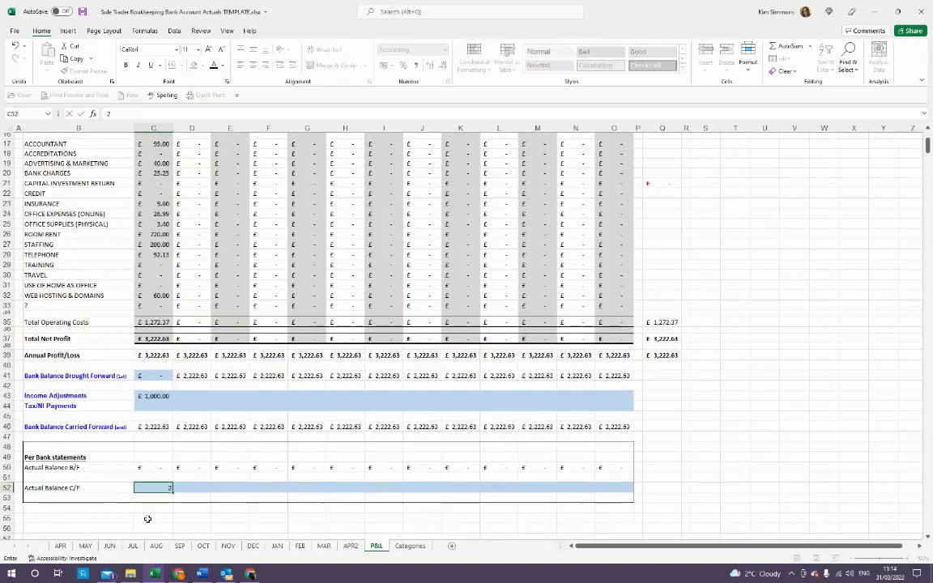
type(",222.63")
key("Return")
left_click(158, 488)
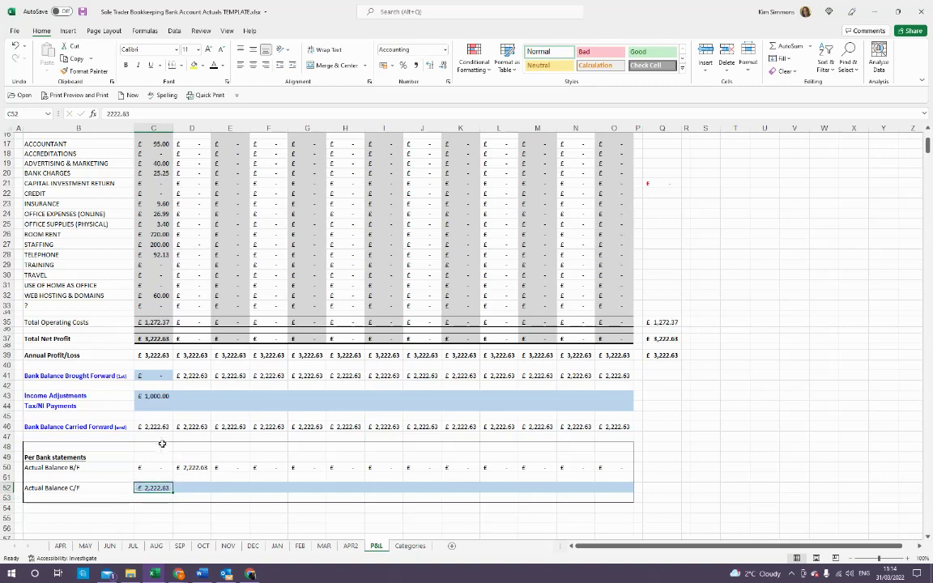
left_click(154, 427, "ctrl")
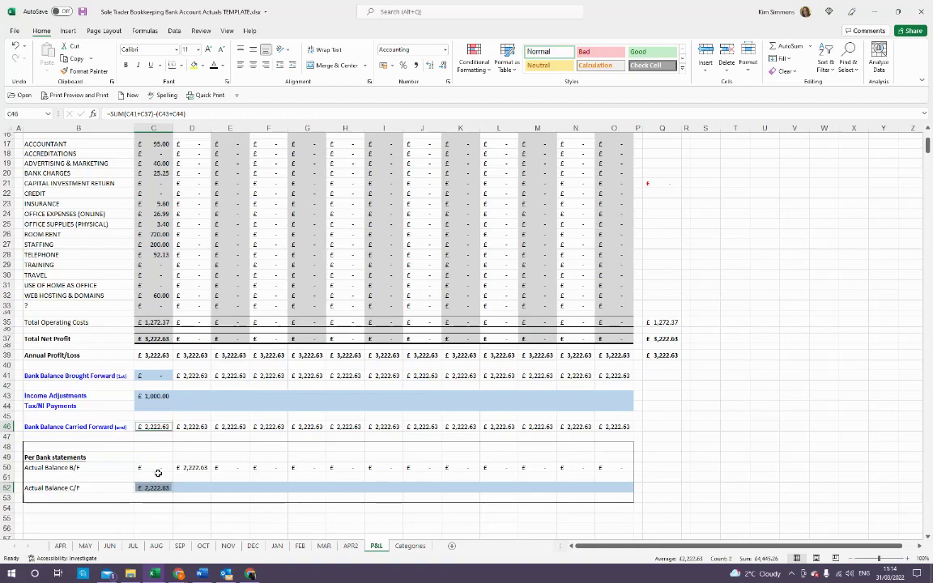
scroll(159, 470, "up", 5)
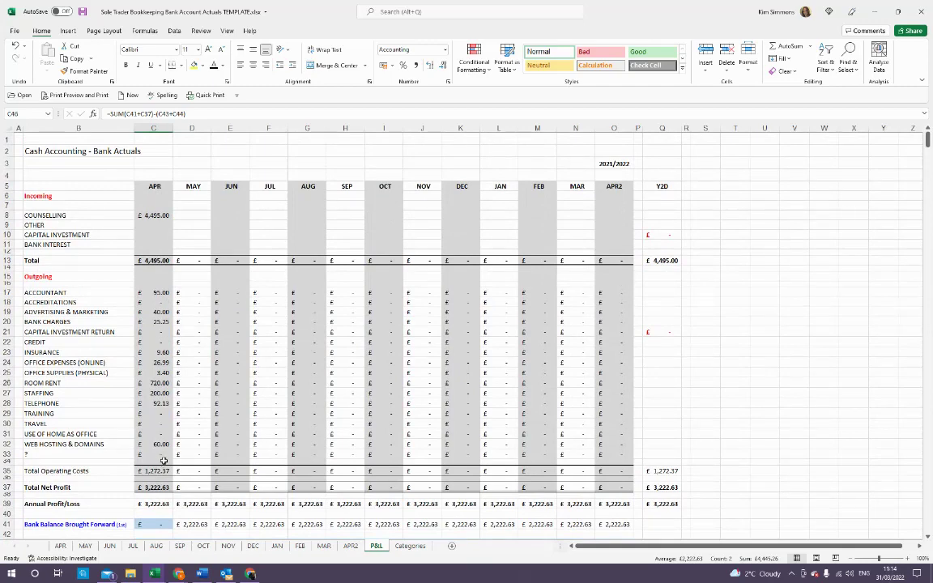
left_click(662, 260)
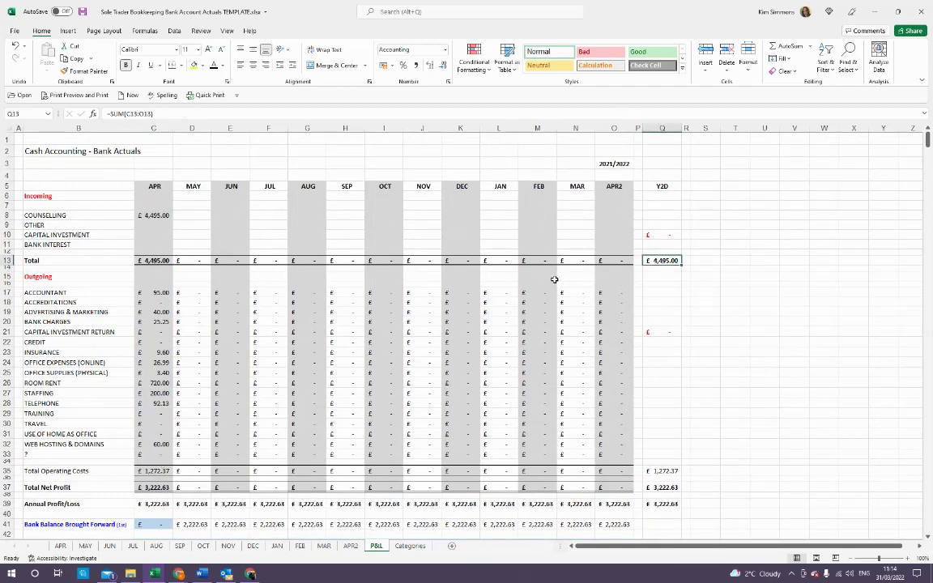
scroll(486, 308, "down", 2)
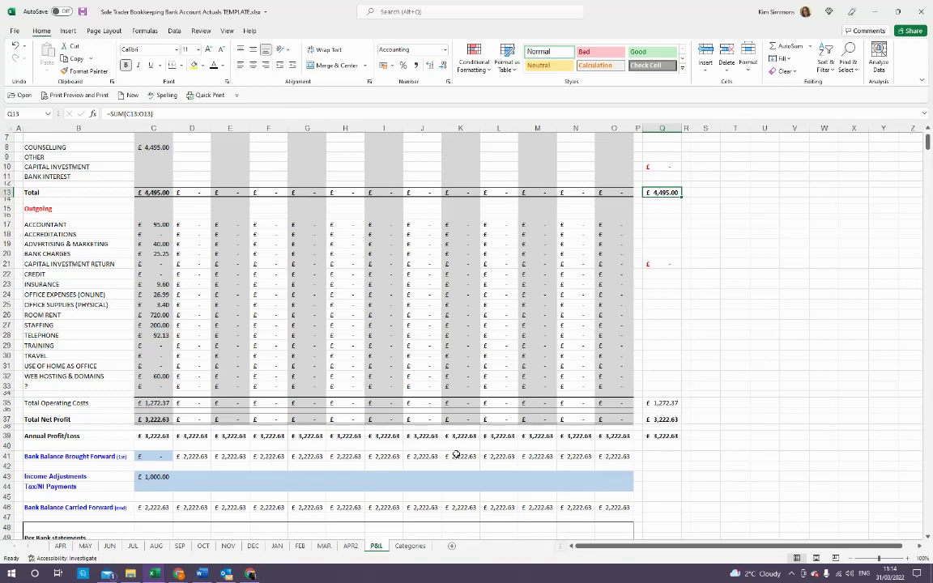
scroll(468, 267, "up", 2)
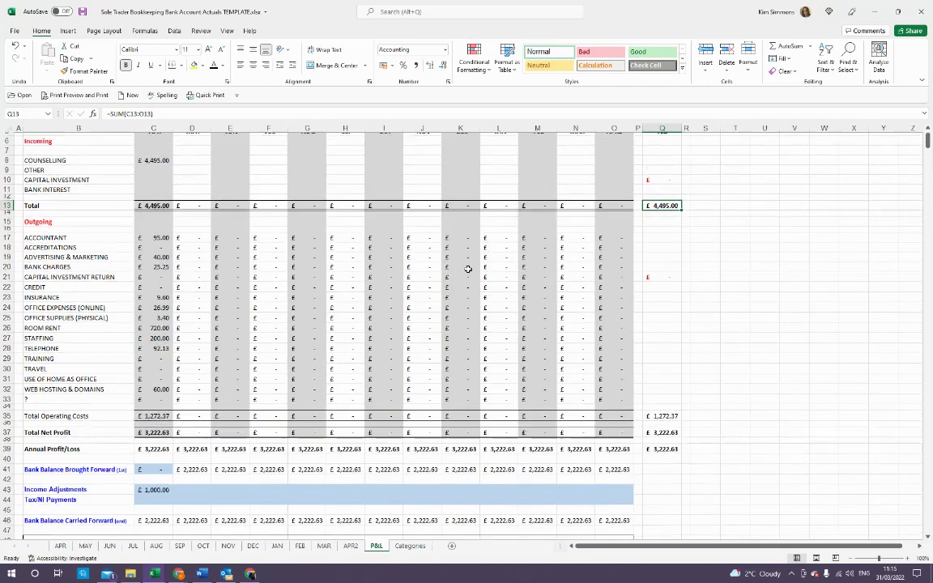
scroll(414, 278, "down", 5)
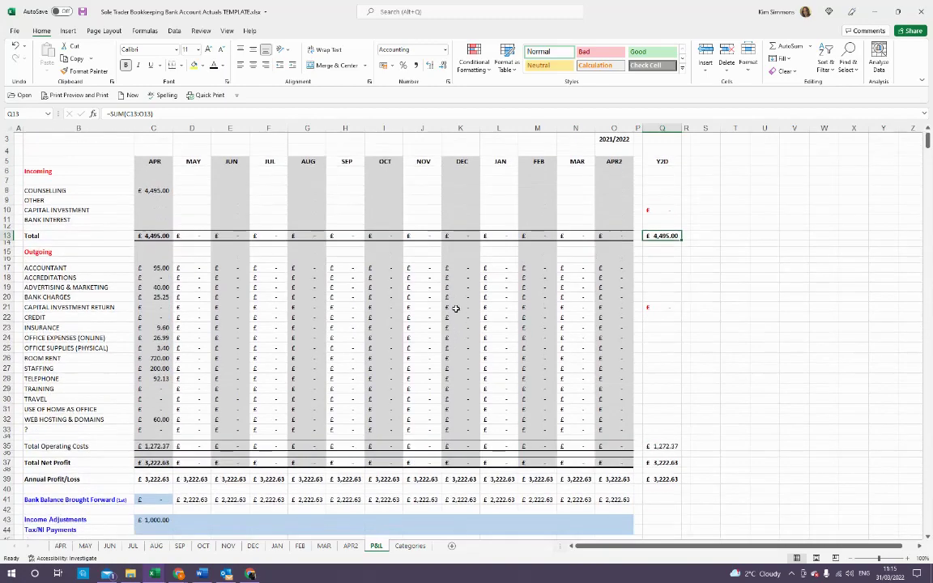